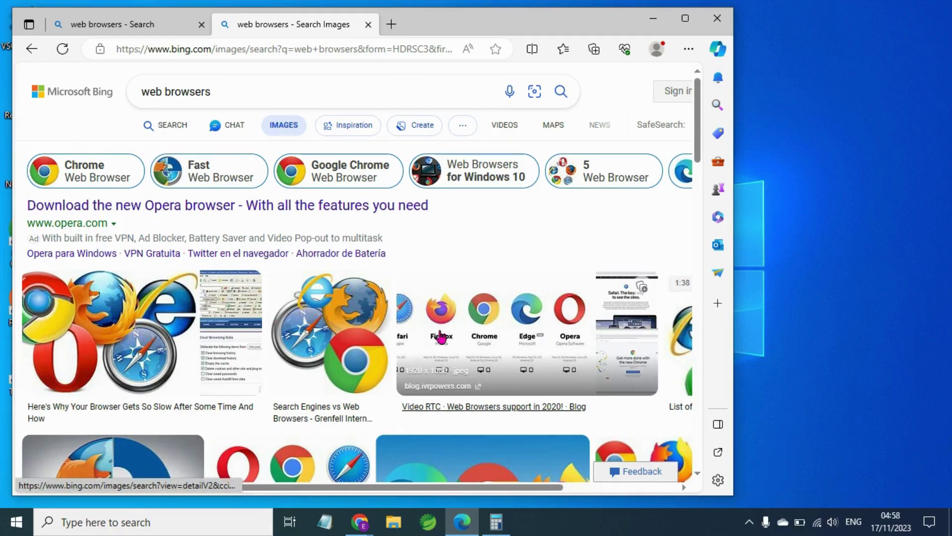
Open a third browser tab showing the Microsoft Start page.
scroll(467, 330, "down", 5)
scroll(456, 330, "down", 3)
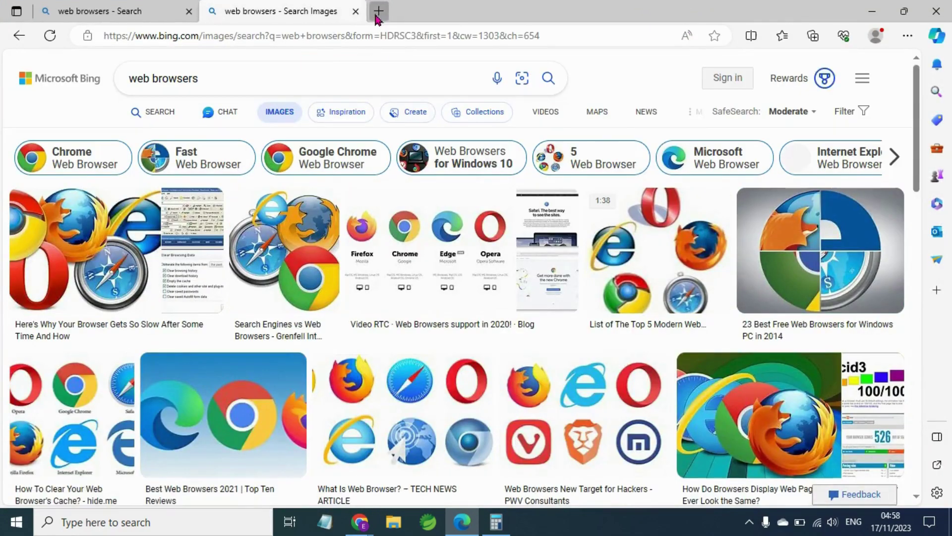
left_click(378, 10)
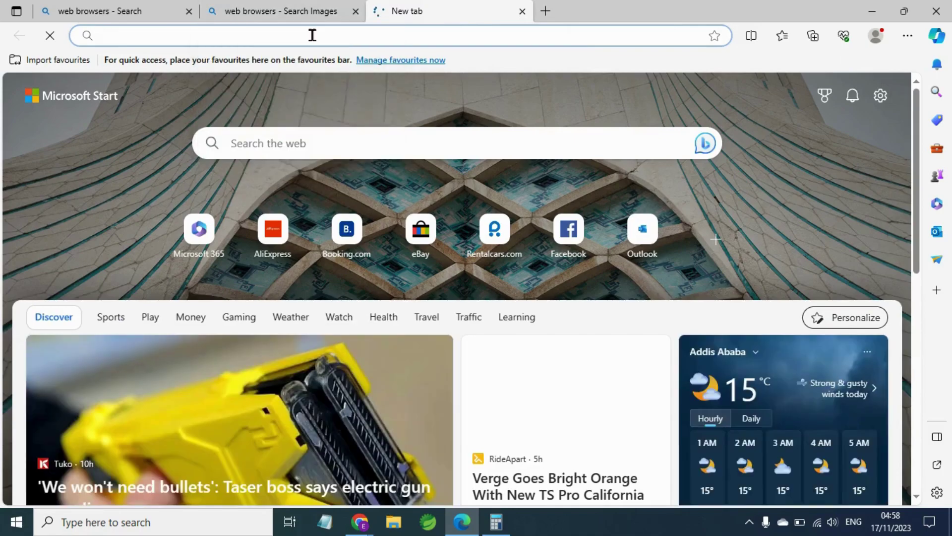
Search Bing for 'what is computer', skim the results, and open its image results.
left_click(312, 34)
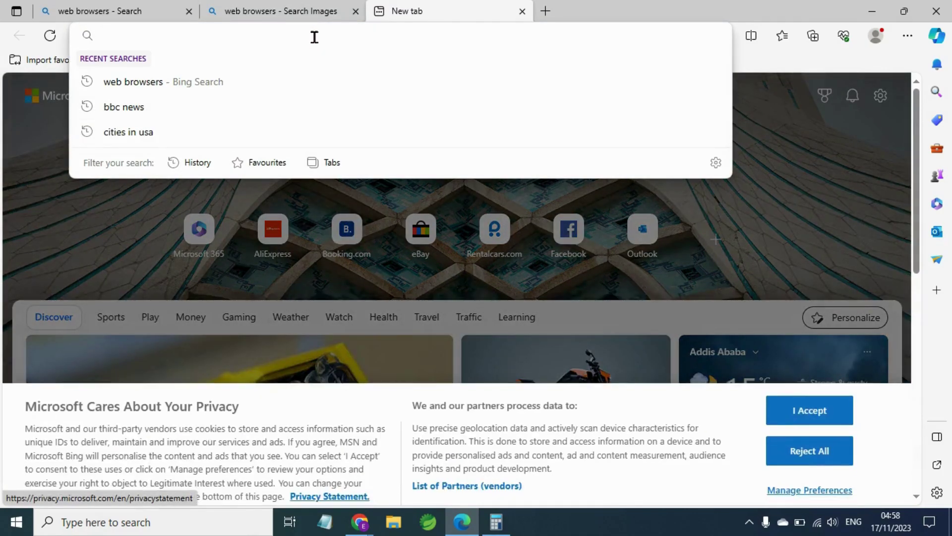
type("what")
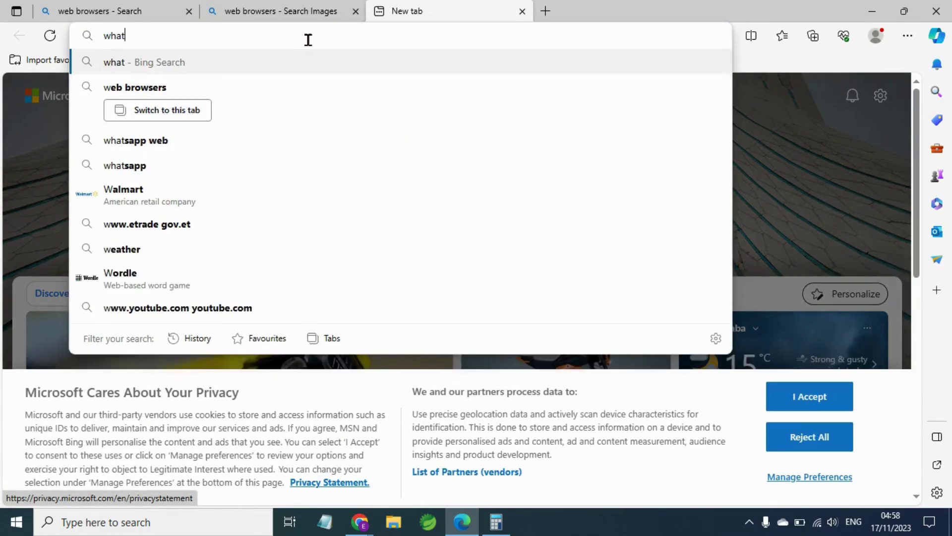
type(" is c")
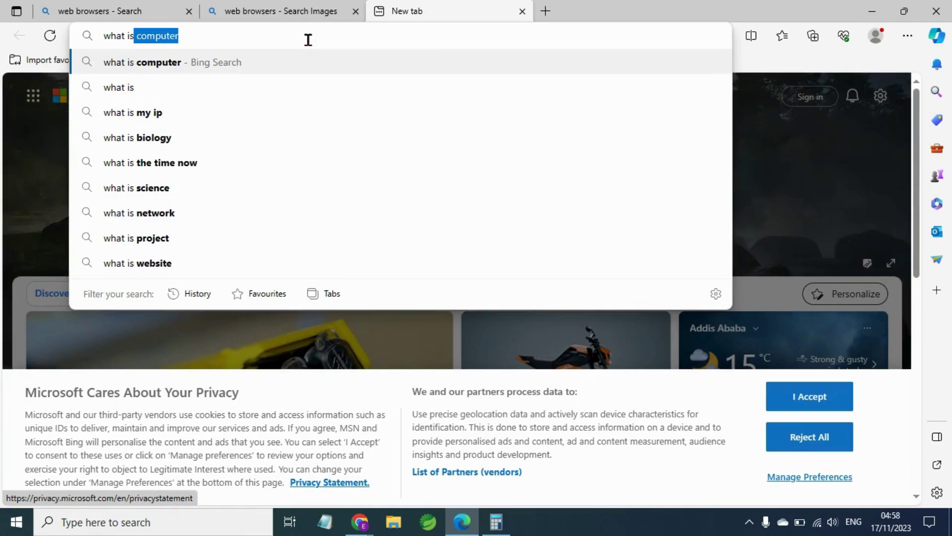
type("om")
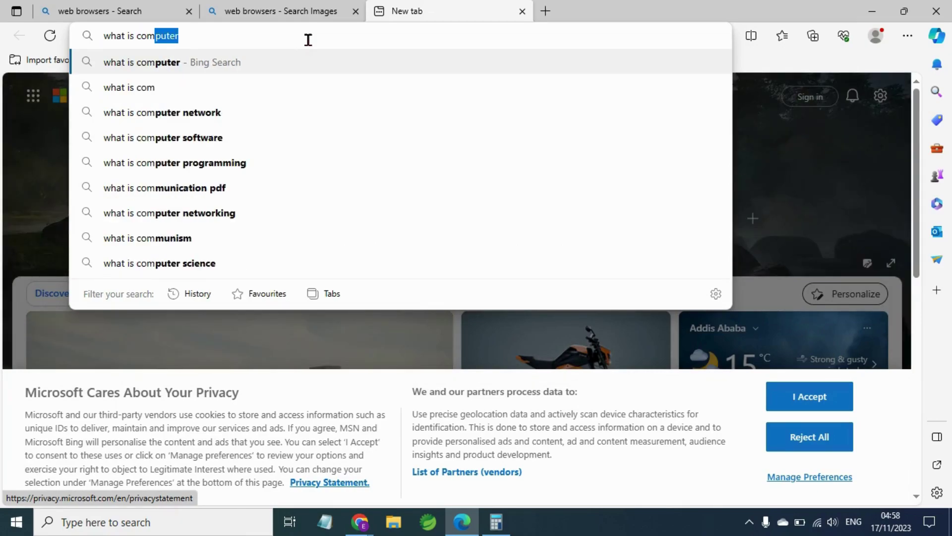
key("Return")
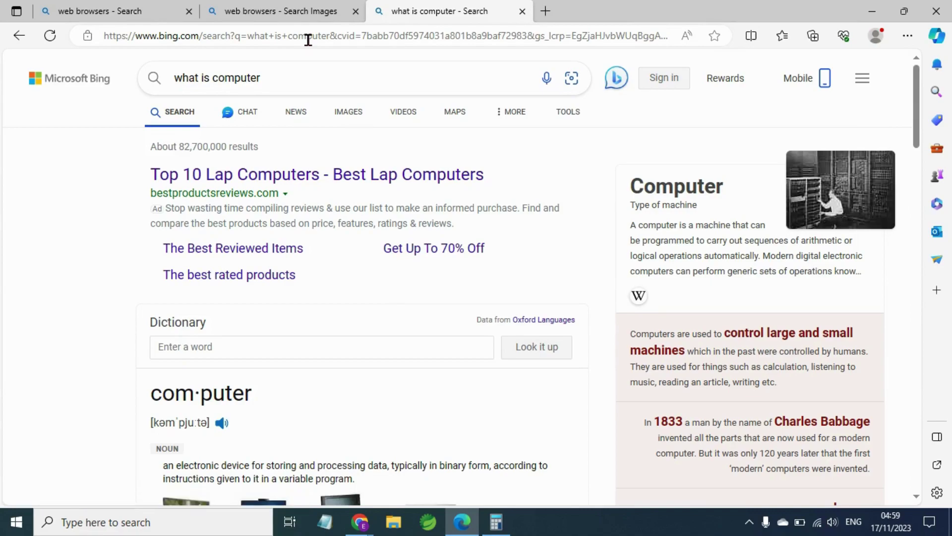
scroll(286, 166, "down", 1)
scroll(286, 166, "down", 1)
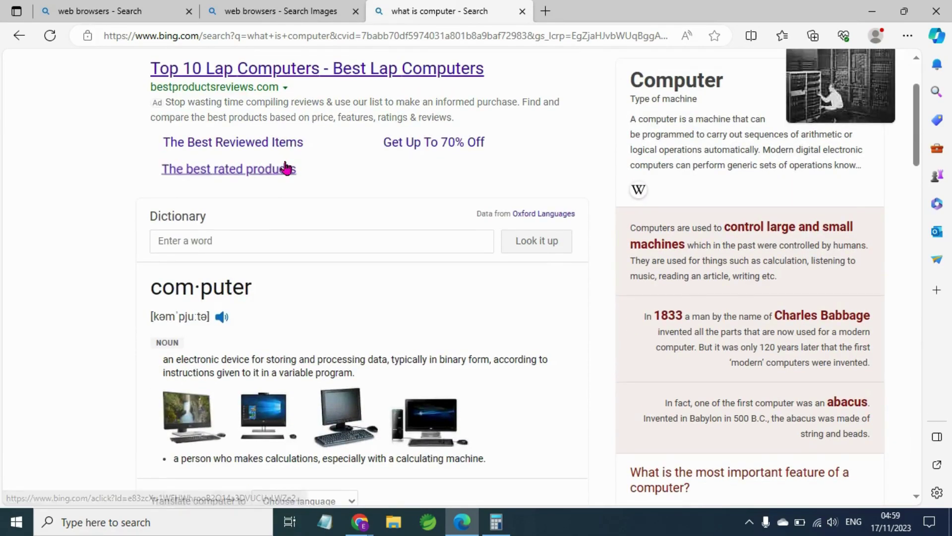
scroll(286, 166, "down", 1)
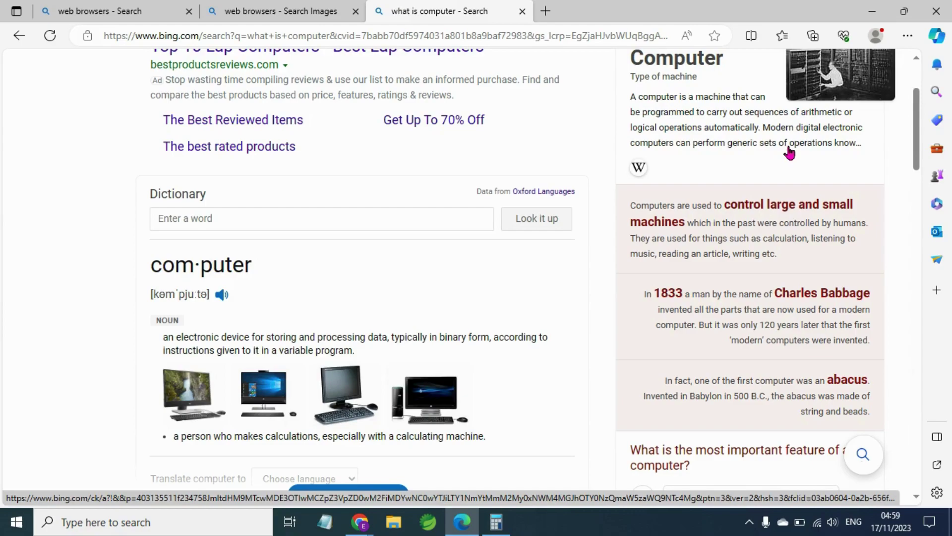
scroll(790, 151, "up", 2)
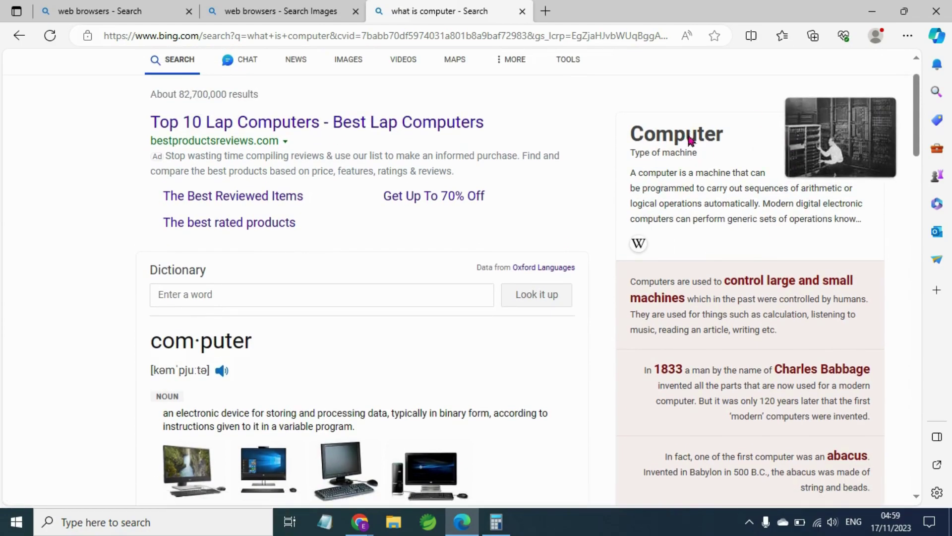
scroll(701, 144, "up", 1)
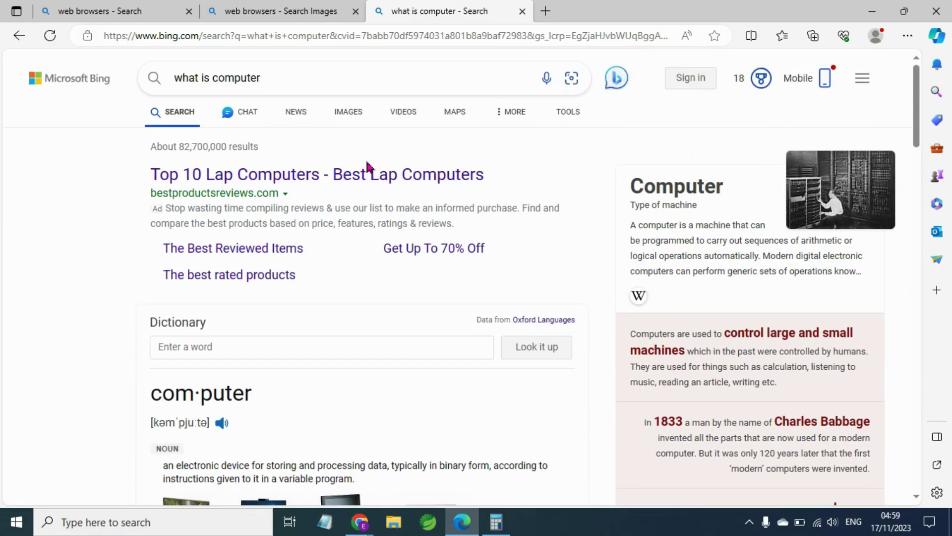
left_click(354, 119)
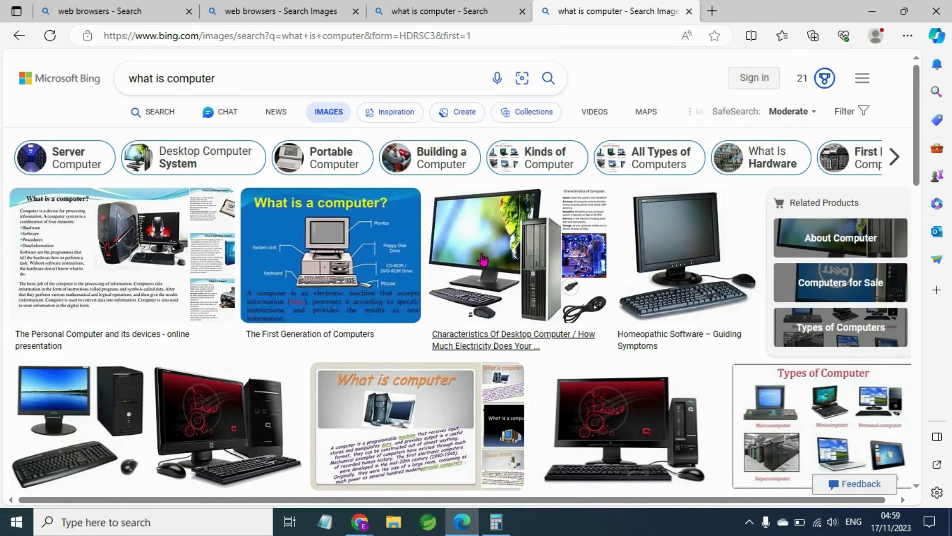
Browse the computer image results, then switch to Bing Chat for the query.
scroll(486, 267, "down", 1)
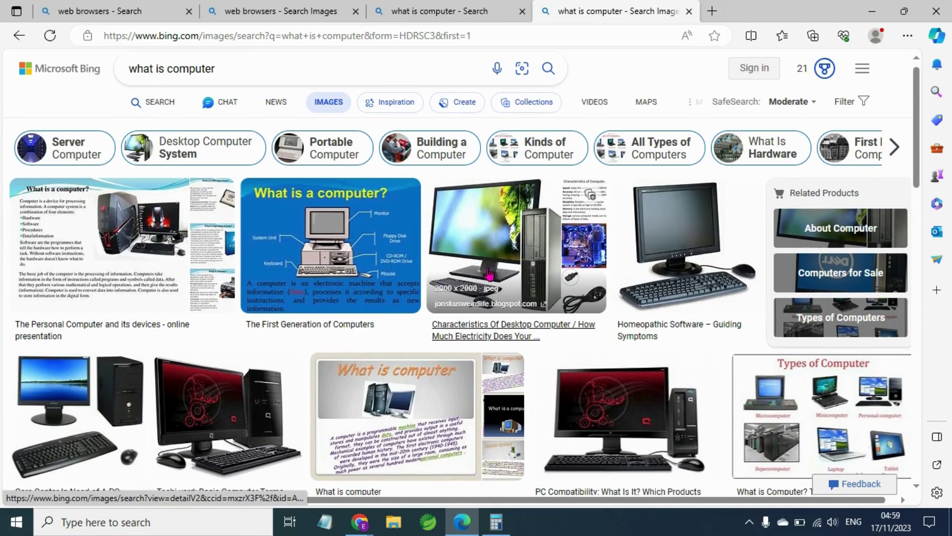
scroll(489, 274, "down", 1)
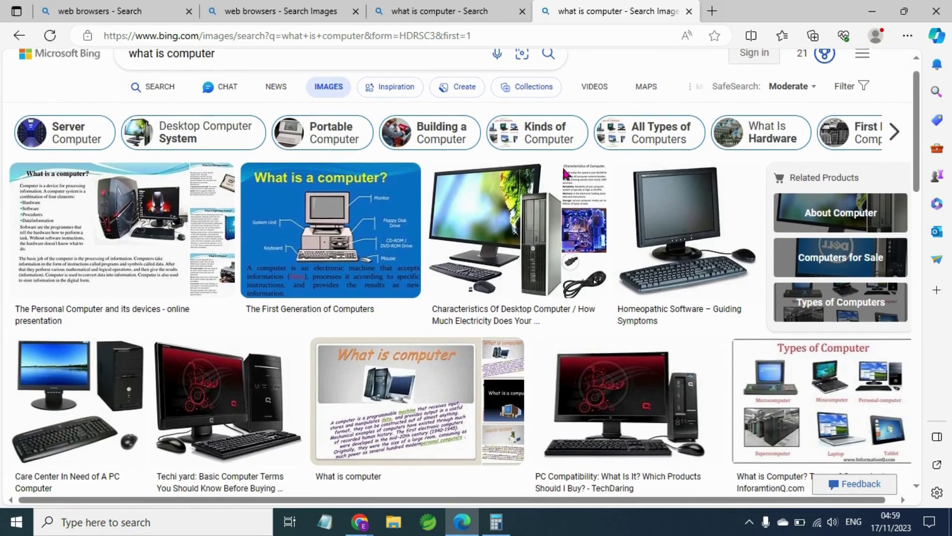
scroll(564, 174, "down", 1)
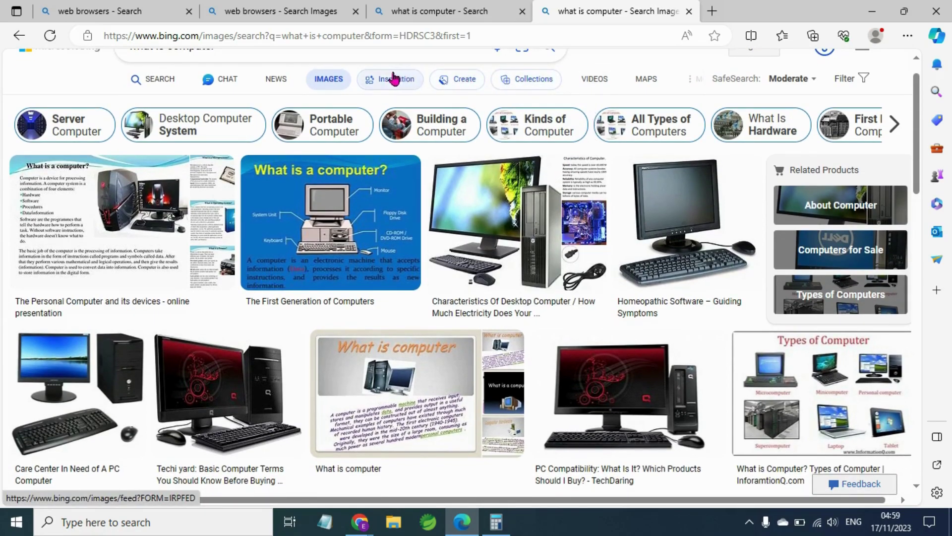
scroll(306, 150, "up", 2)
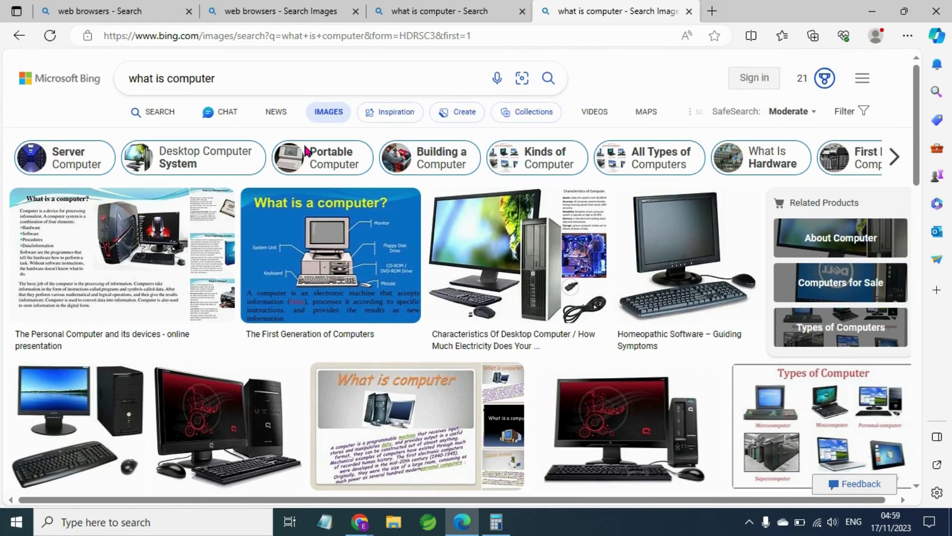
left_click(209, 121)
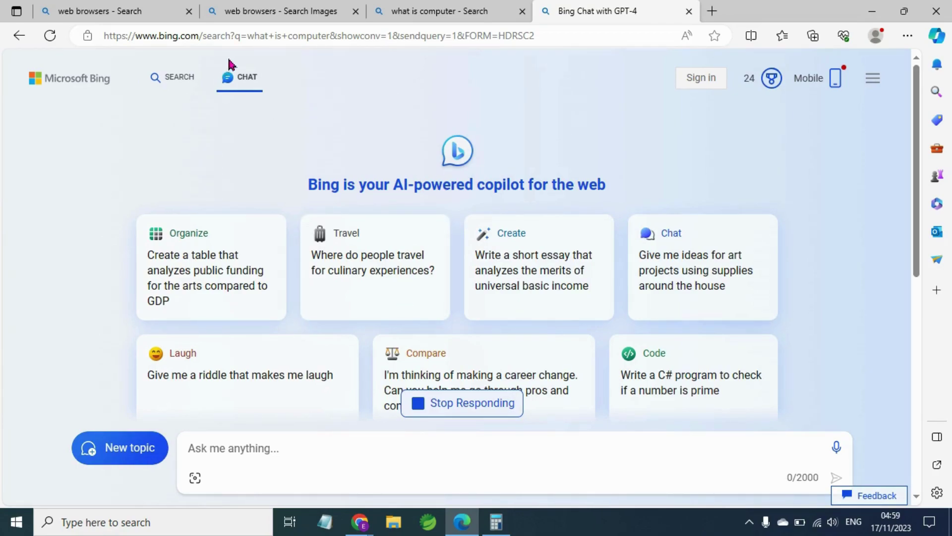
Return to the 'what is computer' results tab and clear its Bing search box.
left_click(431, 17)
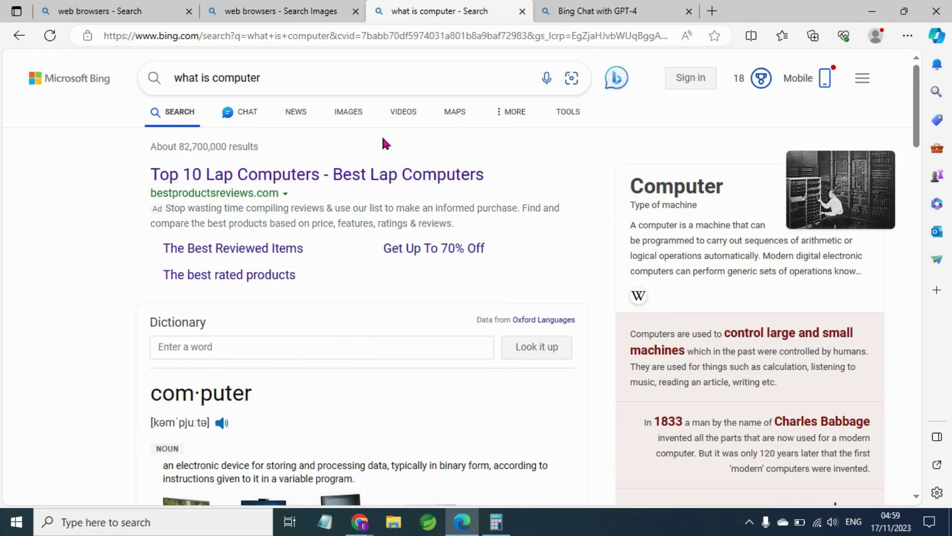
triple_click(276, 79)
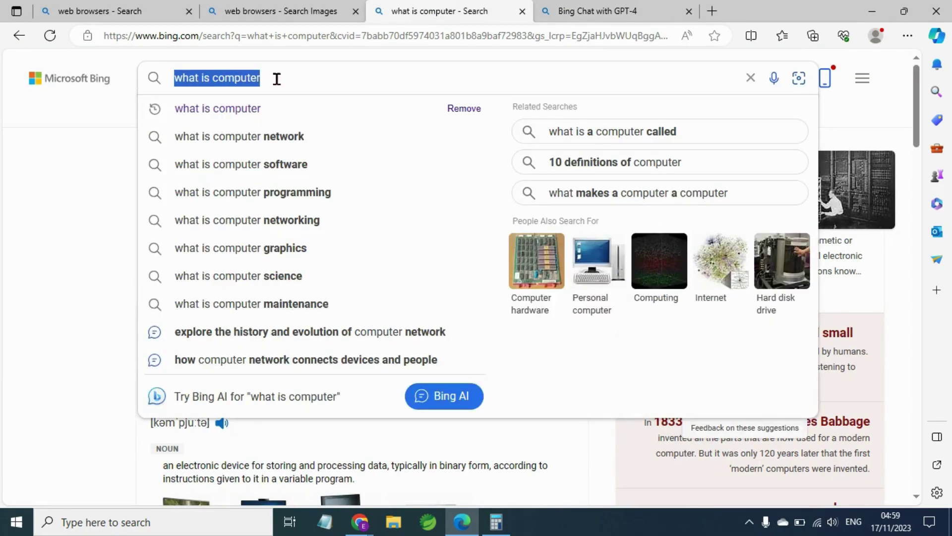
key("BackSpace")
left_click(81, 177)
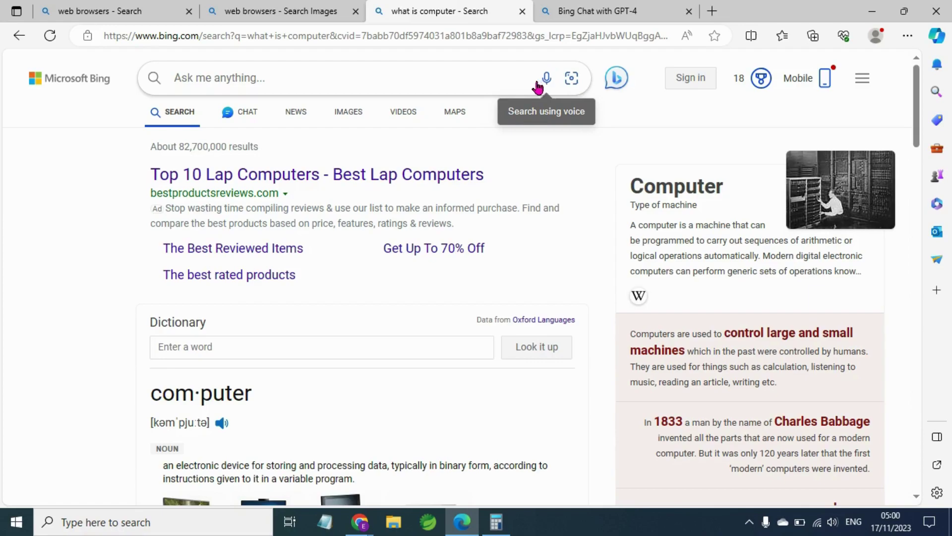
left_click(335, 68)
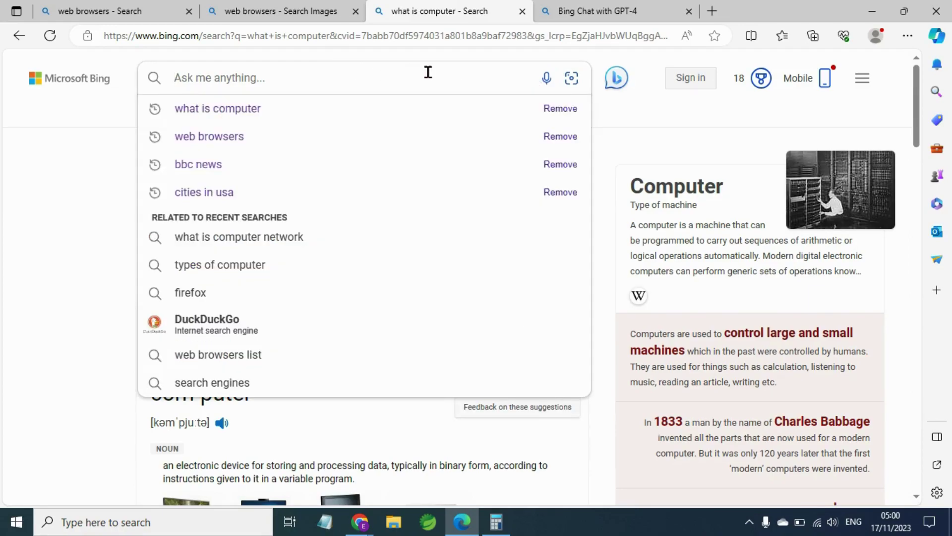
Voice-search 'what is computer' after allowing microphone access, then clear the search box.
left_click(108, 170)
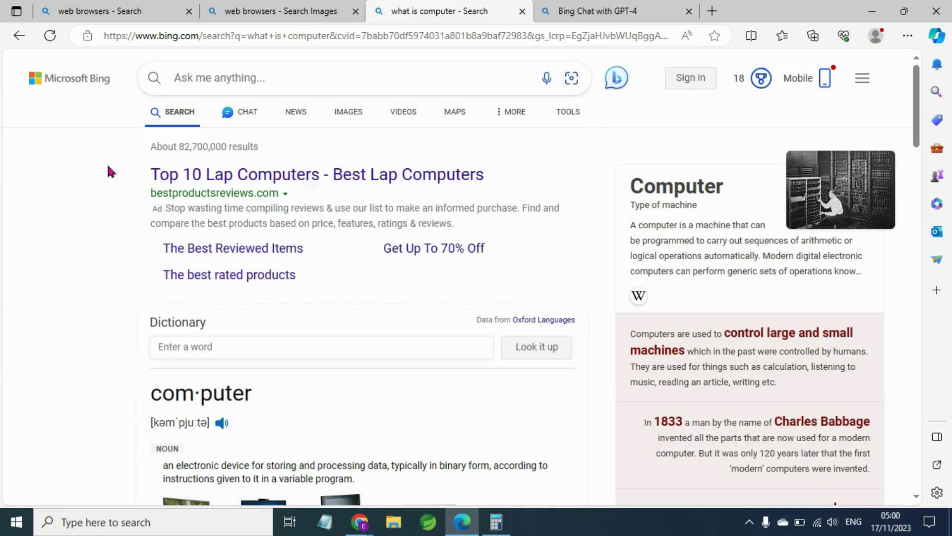
left_click(548, 80)
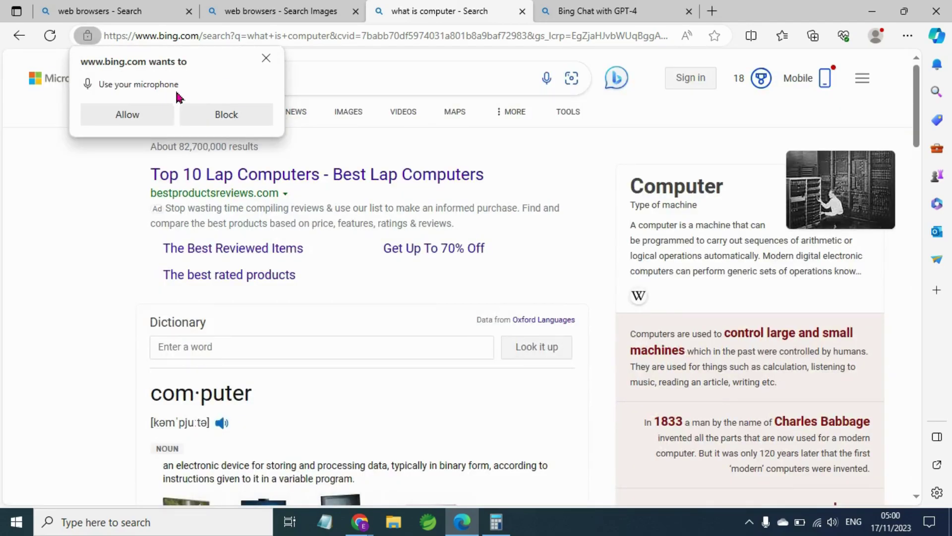
left_click(154, 117)
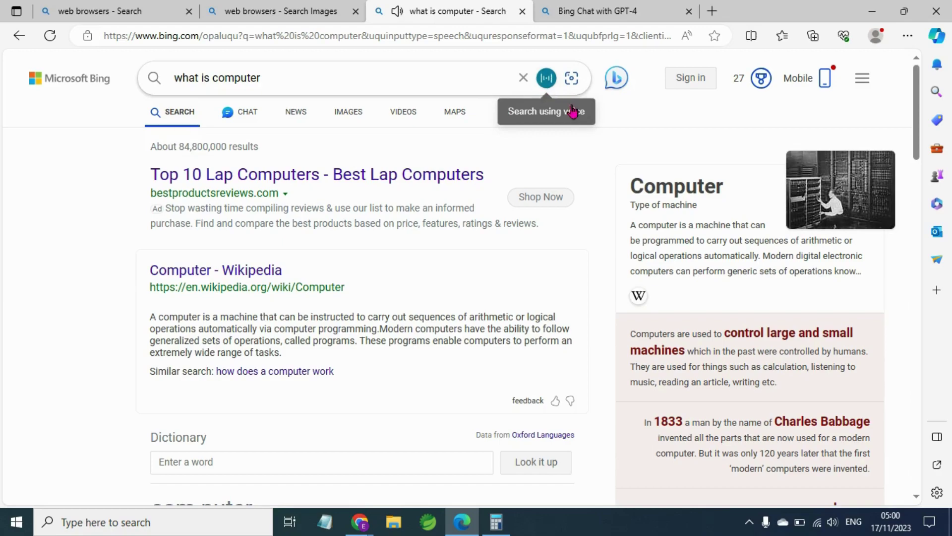
left_click(524, 81)
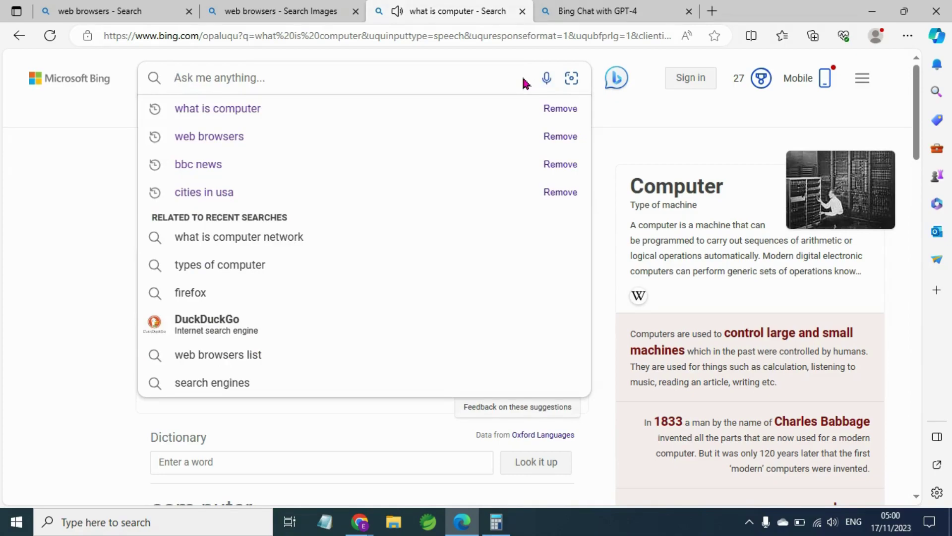
left_click(21, 233)
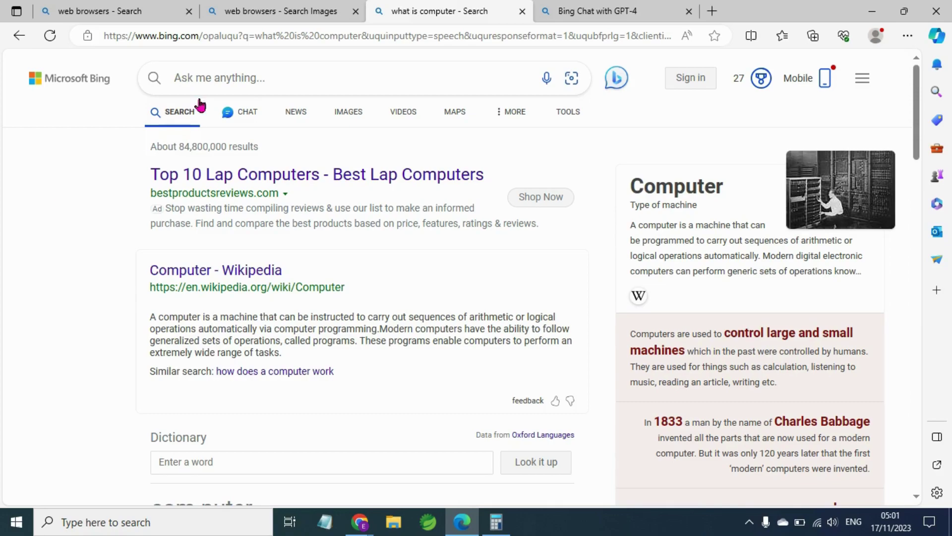
In a new tab, search 'email gmail' and open the Gmail sign-in result.
left_click(710, 20)
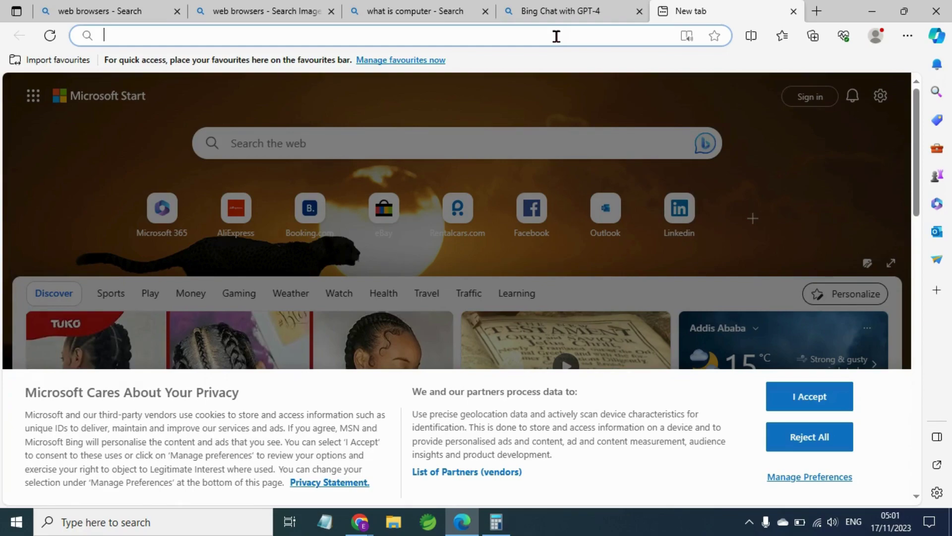
type("em")
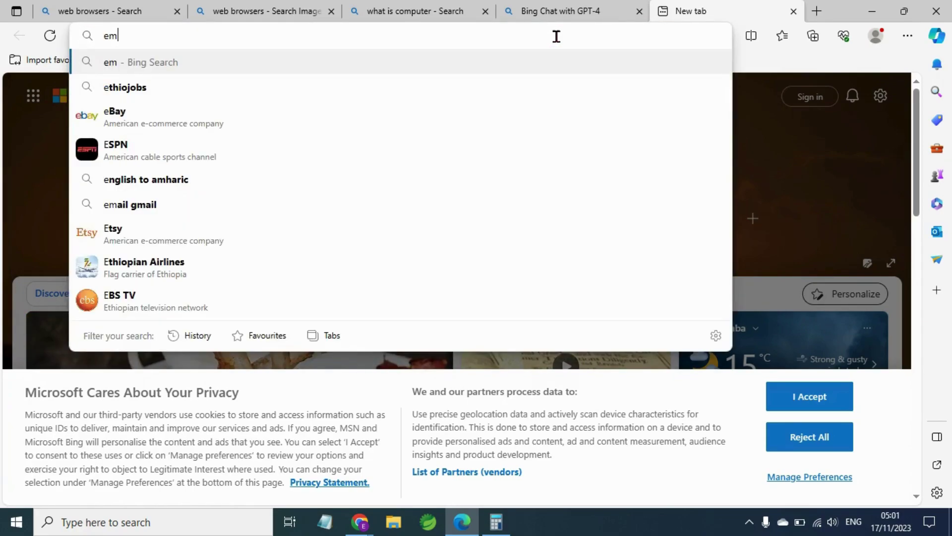
type("ail")
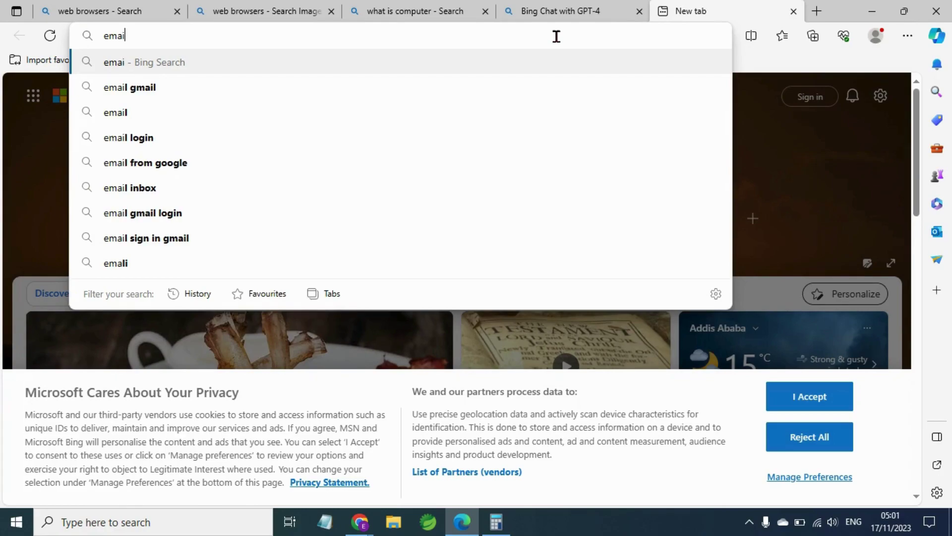
left_click(404, 94)
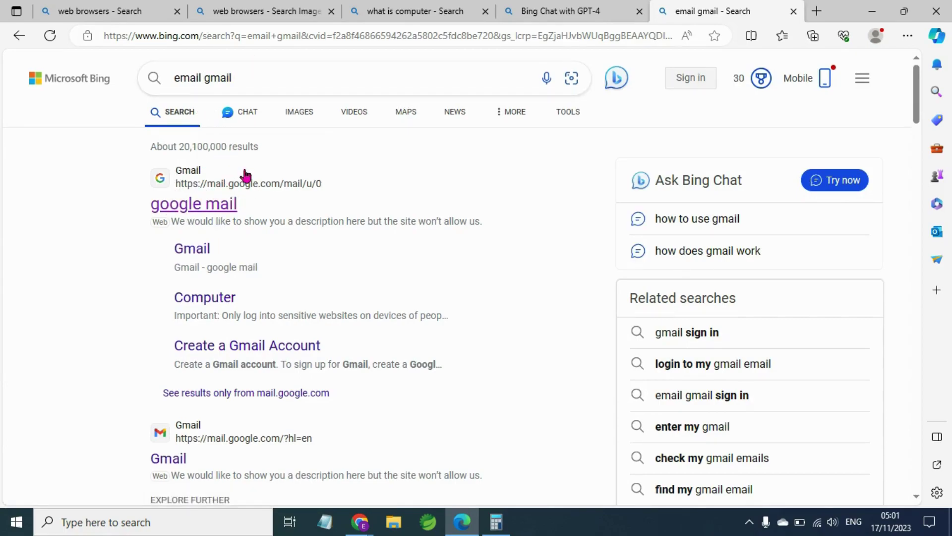
left_click(206, 202)
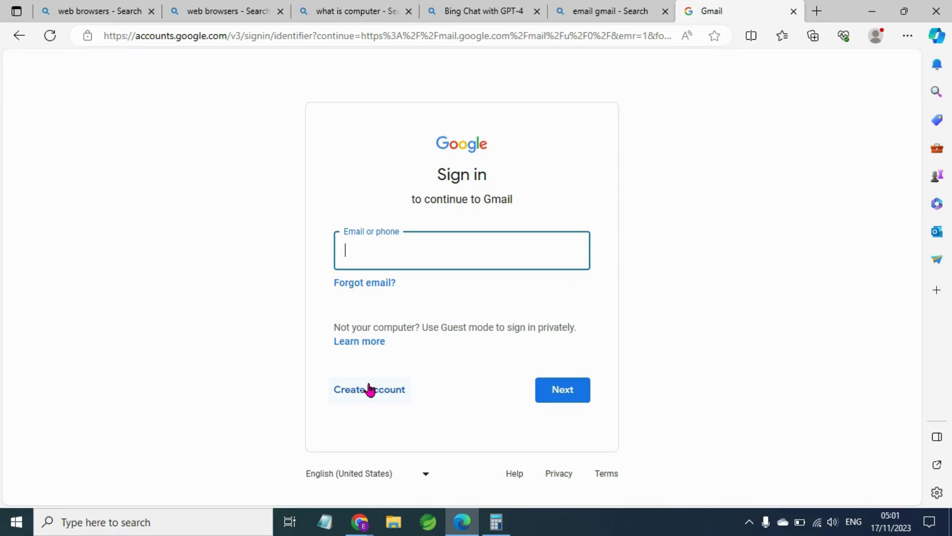
Start a personal-use Google account and submit the first and last name.
left_click(369, 389)
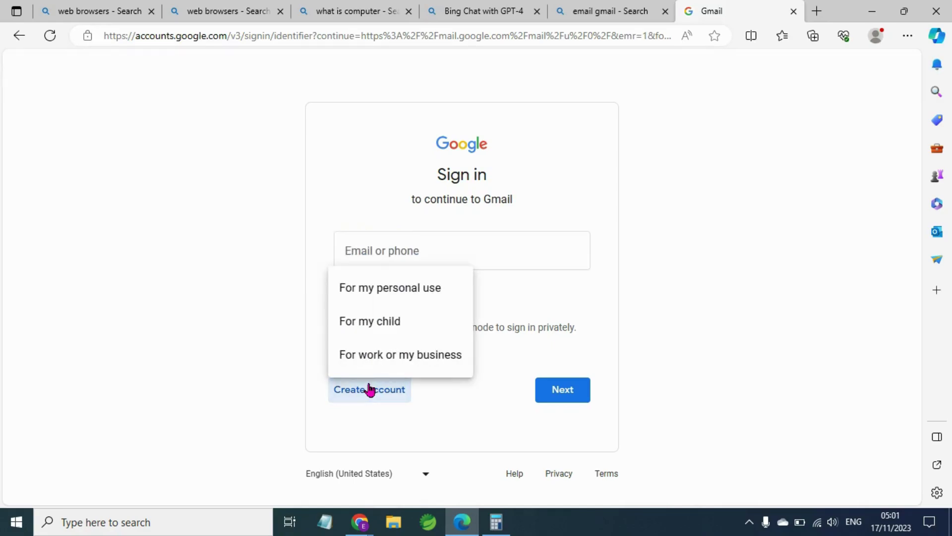
left_click(402, 293)
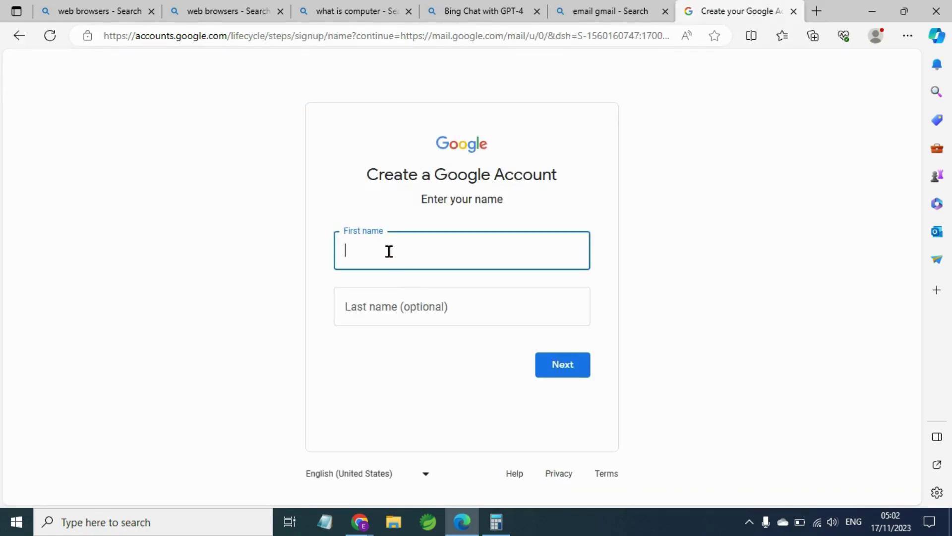
left_click(392, 298)
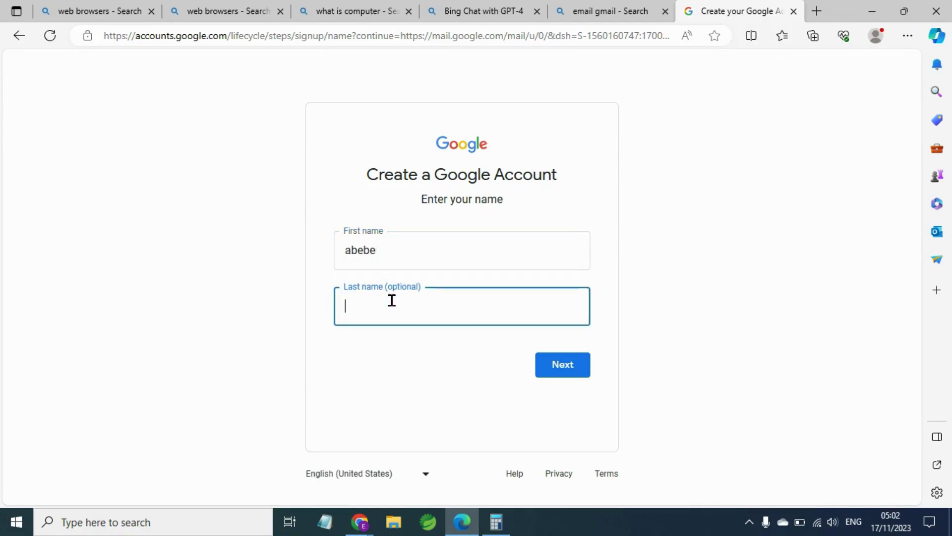
left_click(548, 361)
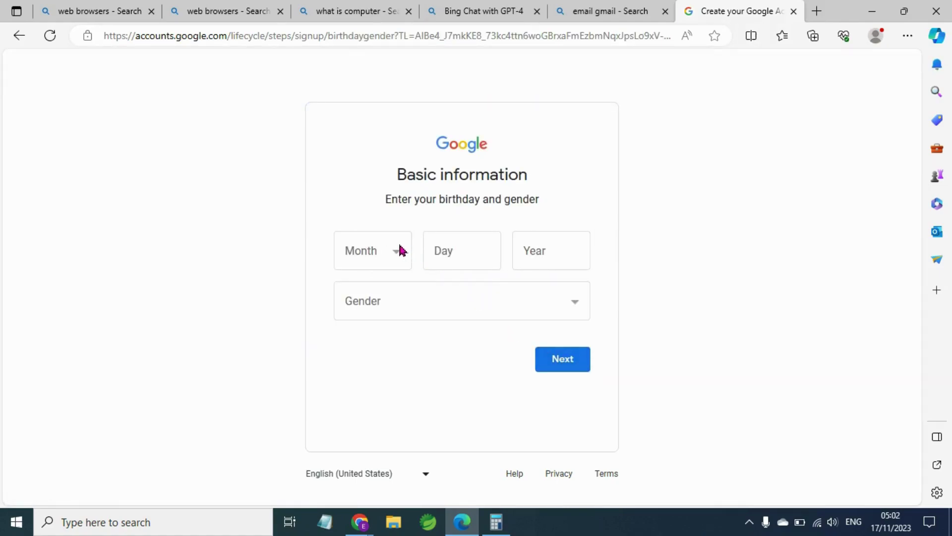
left_click(400, 250)
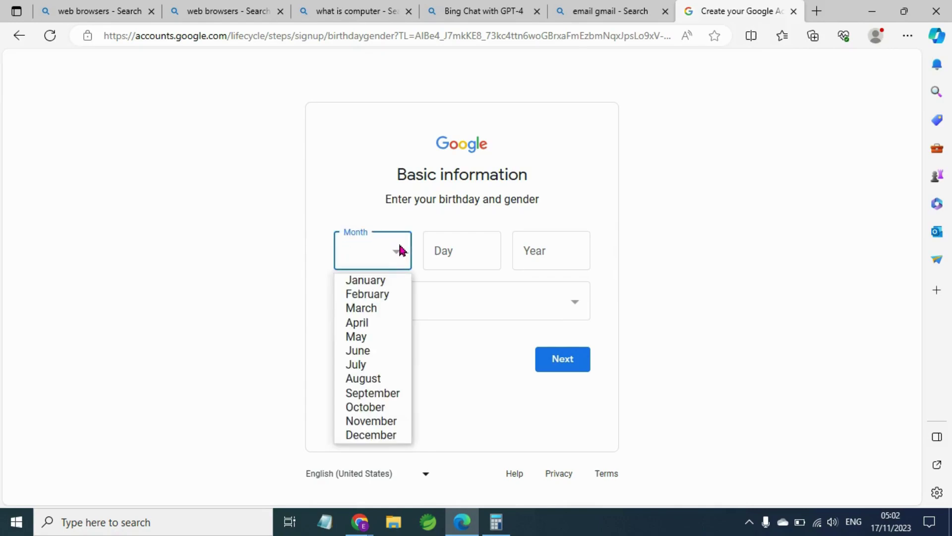
left_click(389, 279)
left_click(458, 260)
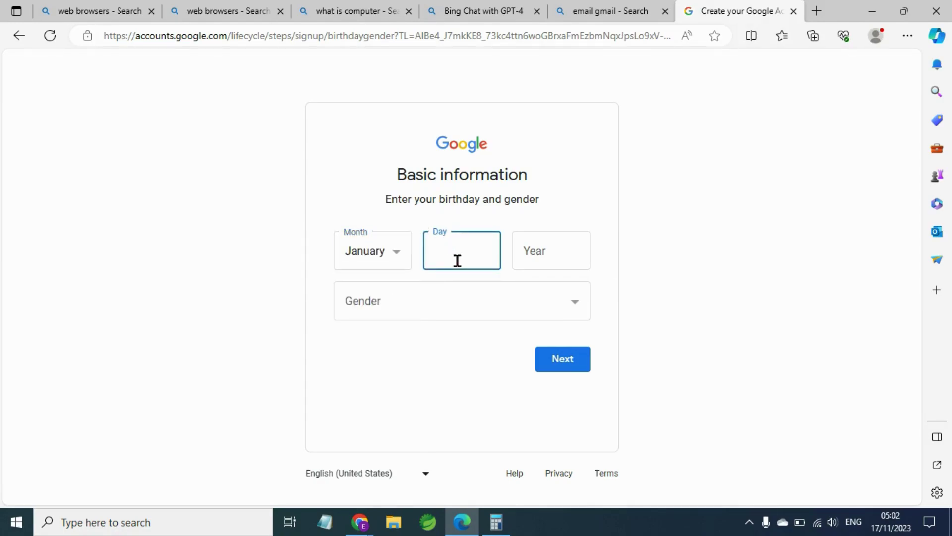
type("12")
left_click(561, 258)
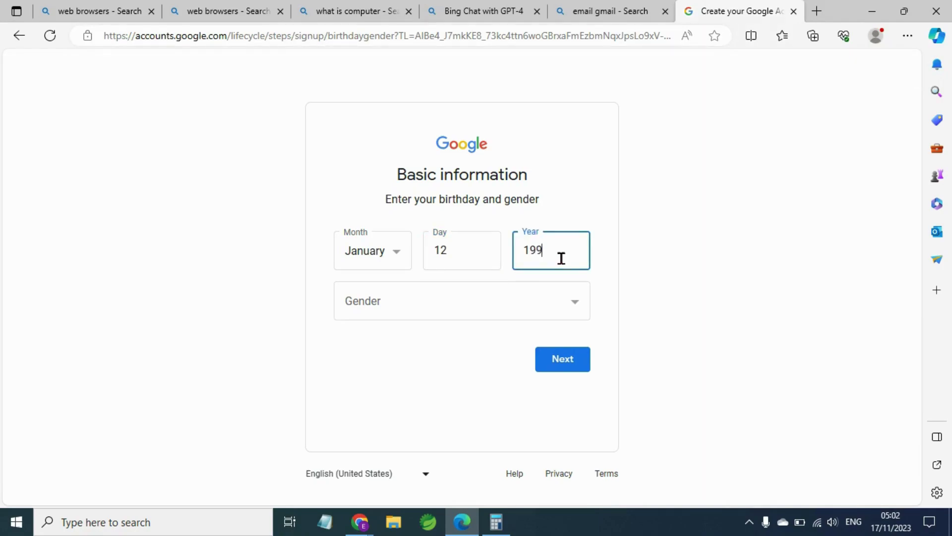
left_click(570, 298)
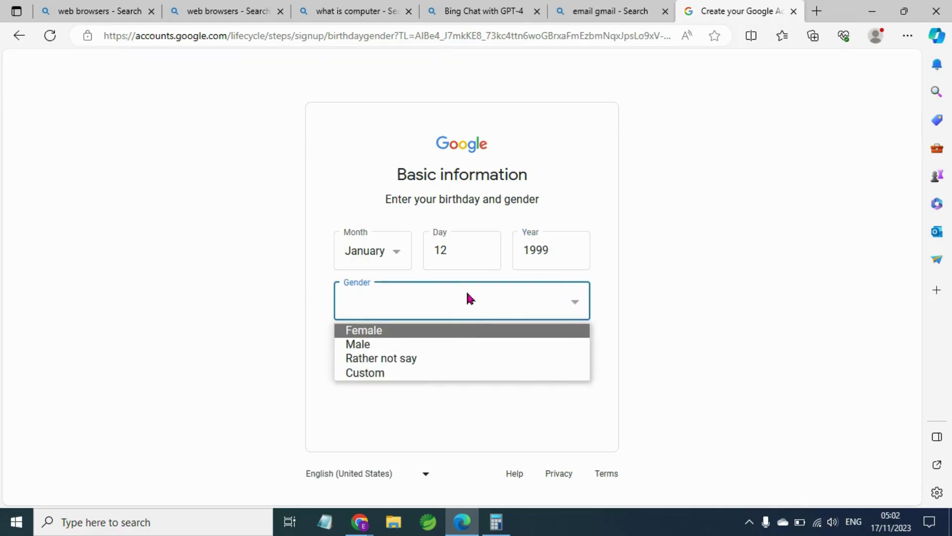
left_click(422, 345)
left_click(576, 360)
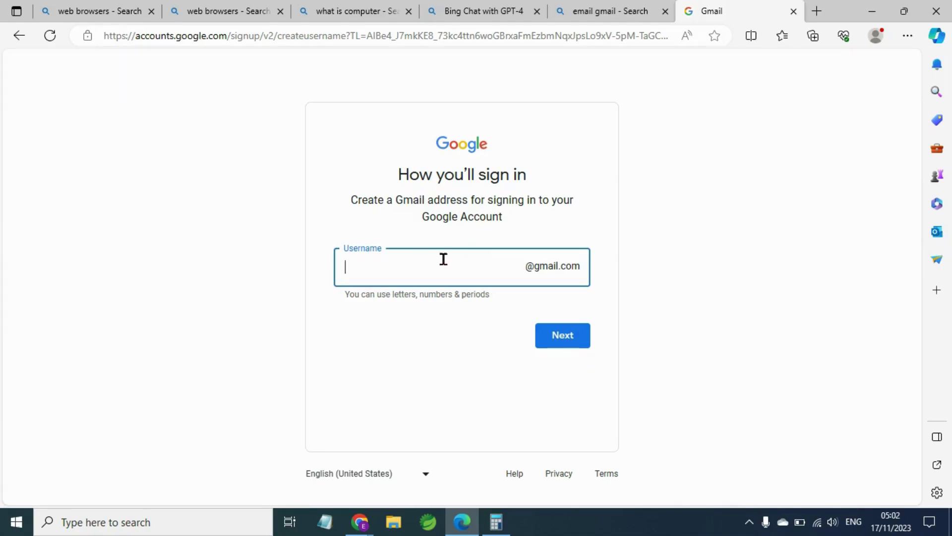
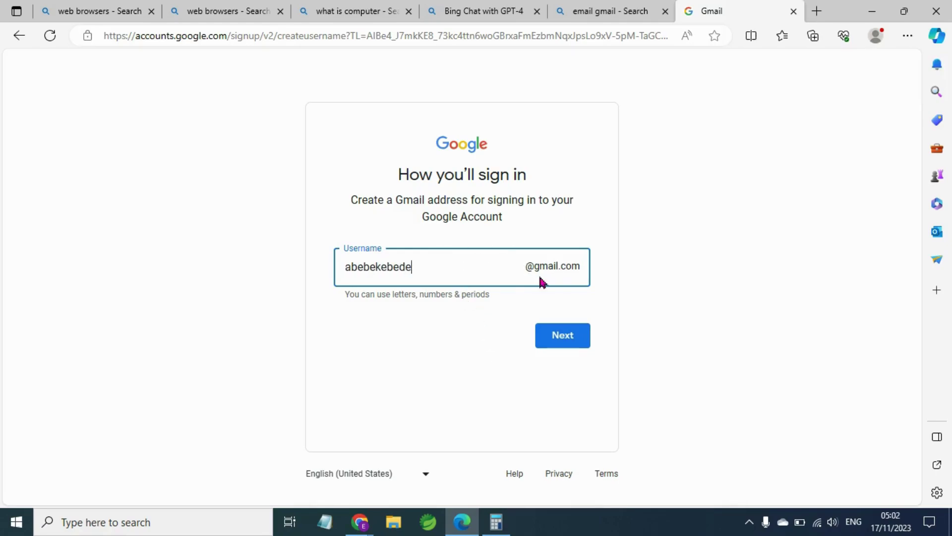
Submit a Gmail username, then revise its ending after it's reported taken.
left_click(561, 331)
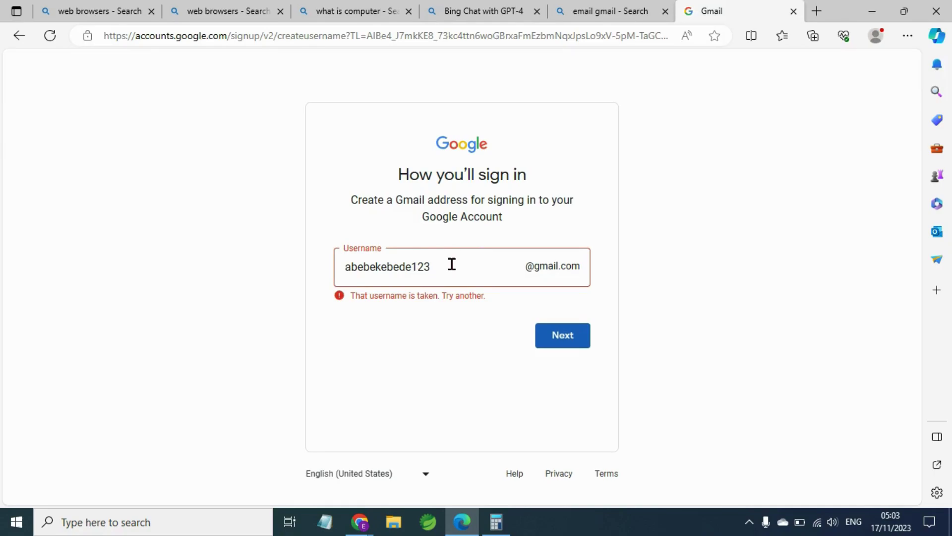
double_click(420, 263)
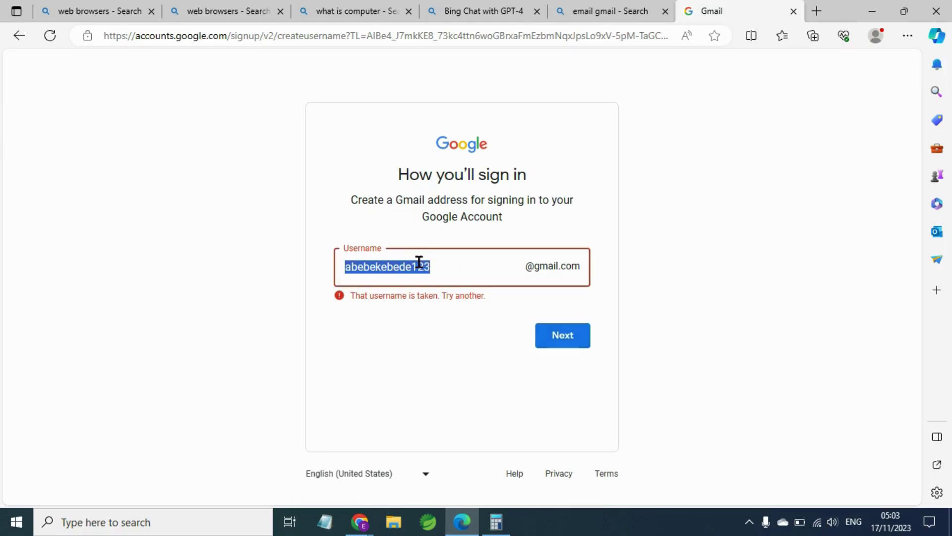
left_click(445, 267)
key("BackSpace")
key("BackSpace")
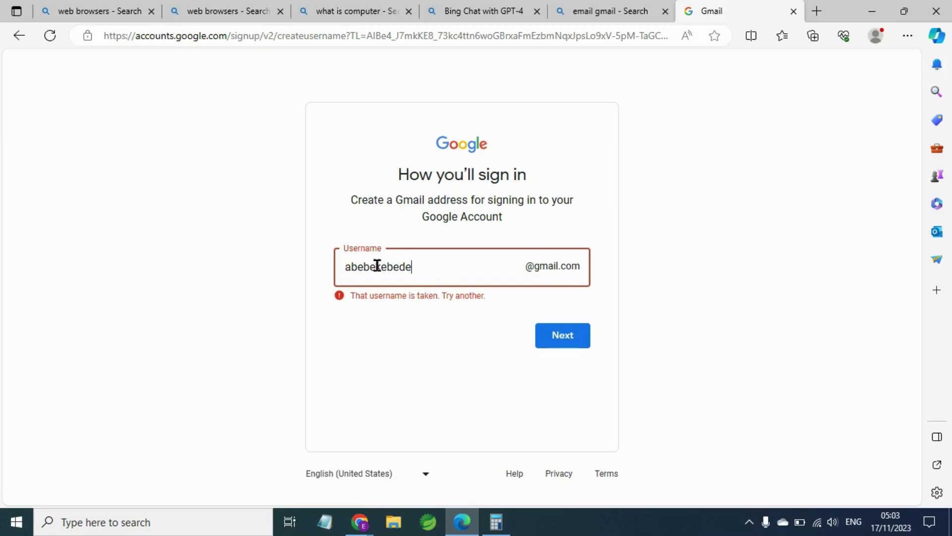
type("123")
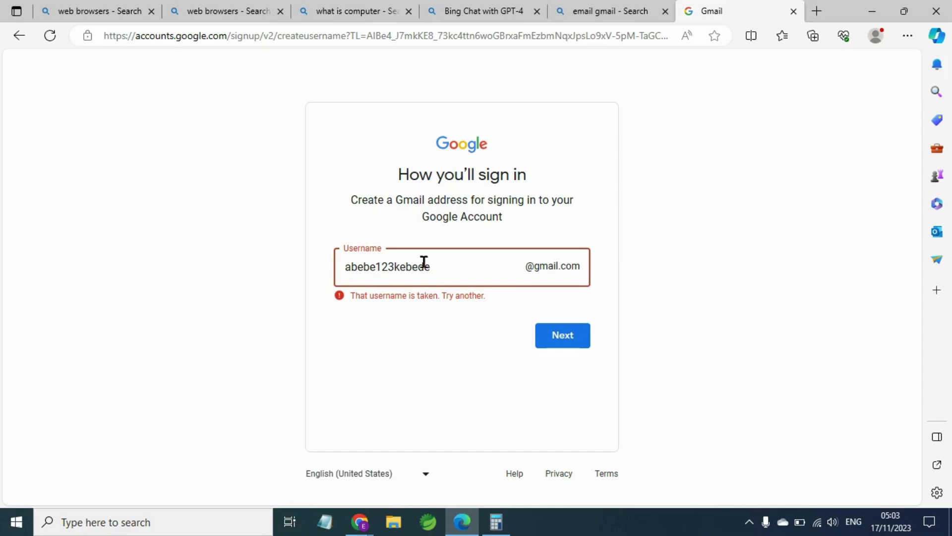
type(".")
left_click(564, 337)
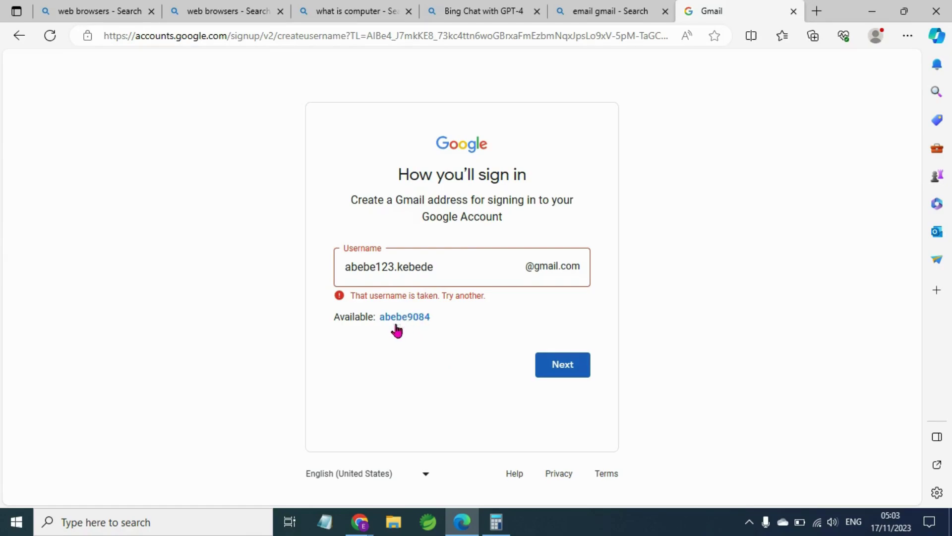
Remove the period and a letter from the username and submit the final version.
left_click(402, 267)
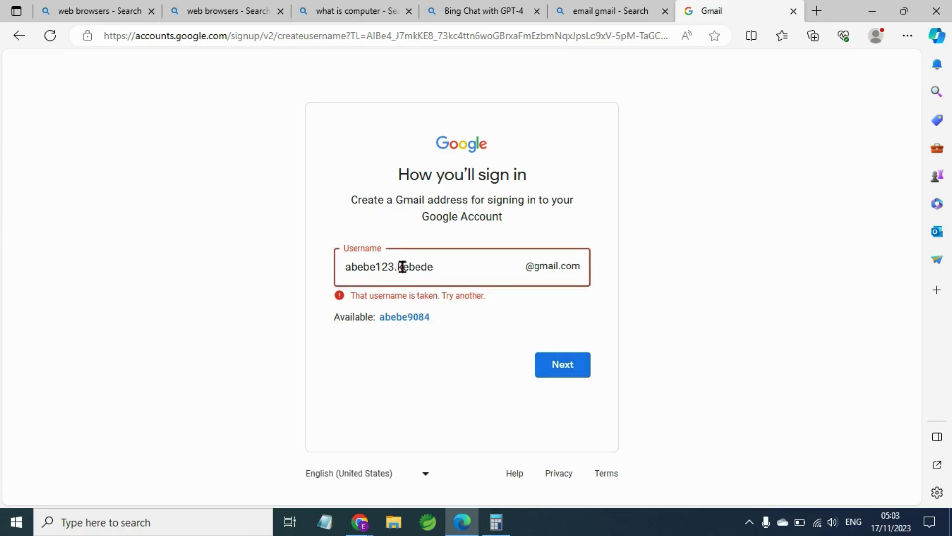
key("BackSpace")
left_click(377, 267)
key("BackSpace")
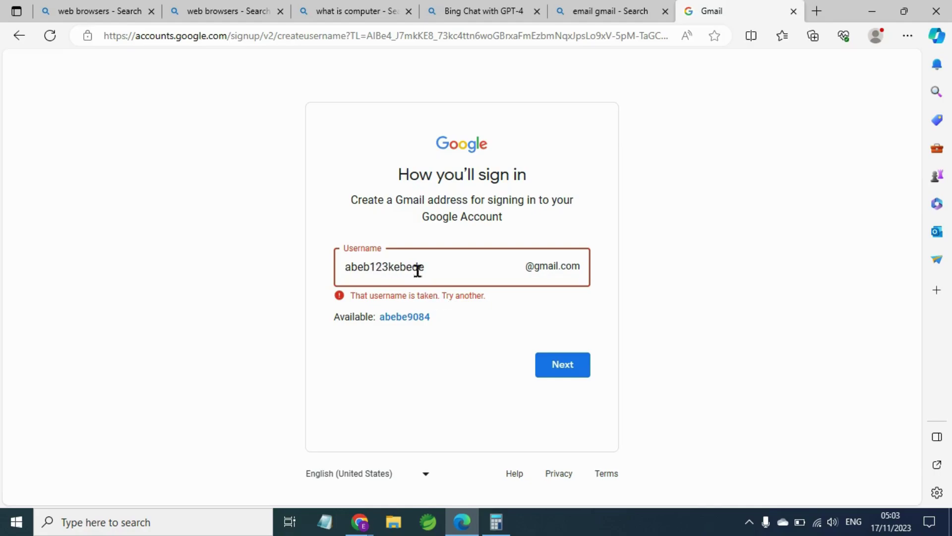
left_click(561, 368)
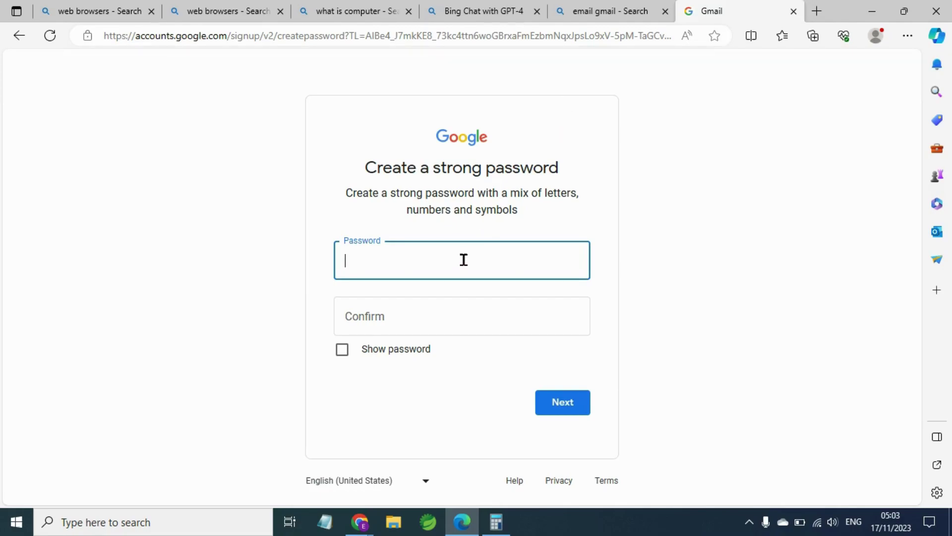
Enter a password and its confirmation, toggling visibility, and submit them.
left_click(345, 357)
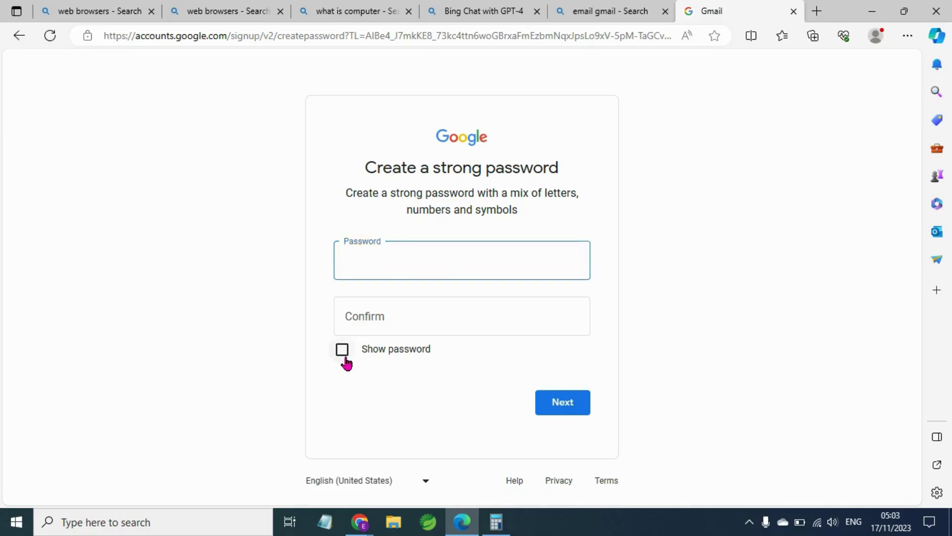
left_click(365, 270)
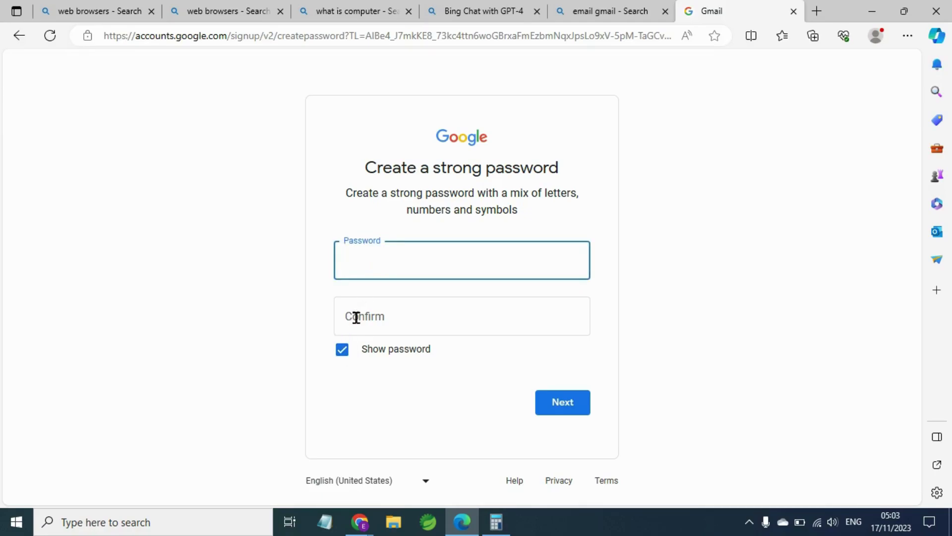
left_click(343, 363)
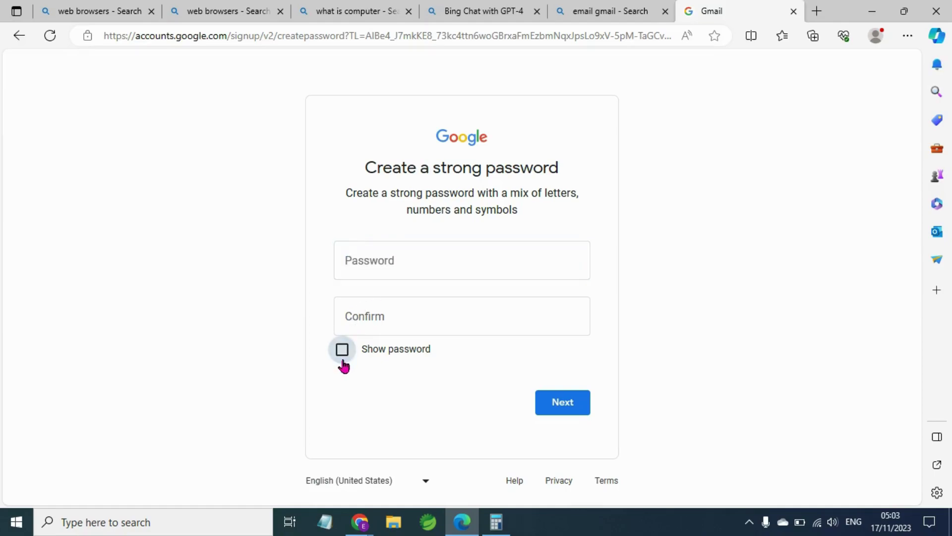
left_click(372, 268)
type("•••")
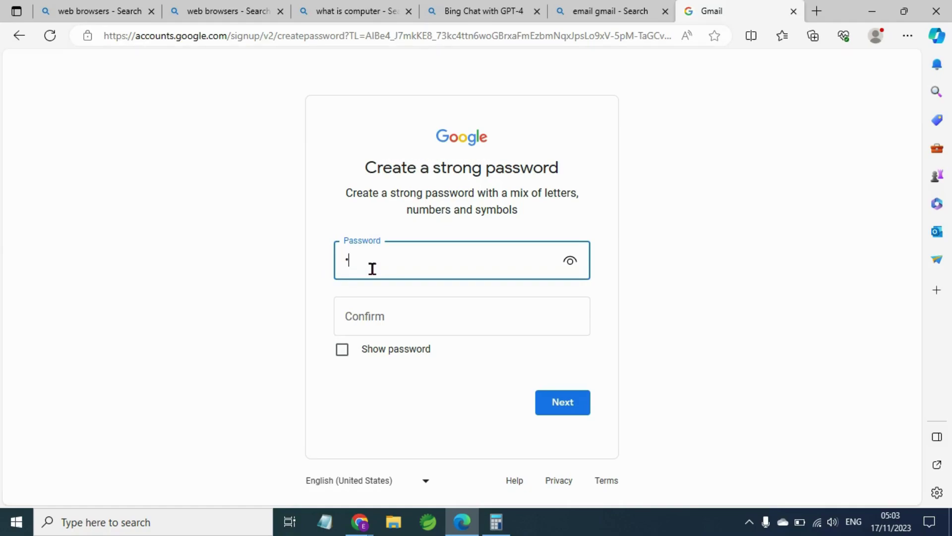
type("••••••")
left_click(378, 310)
type("•••••••••")
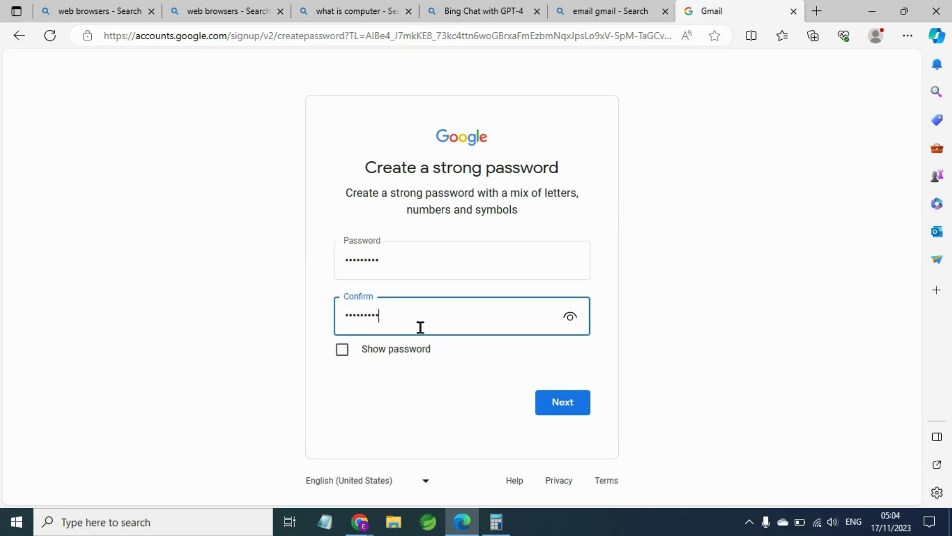
left_click(558, 403)
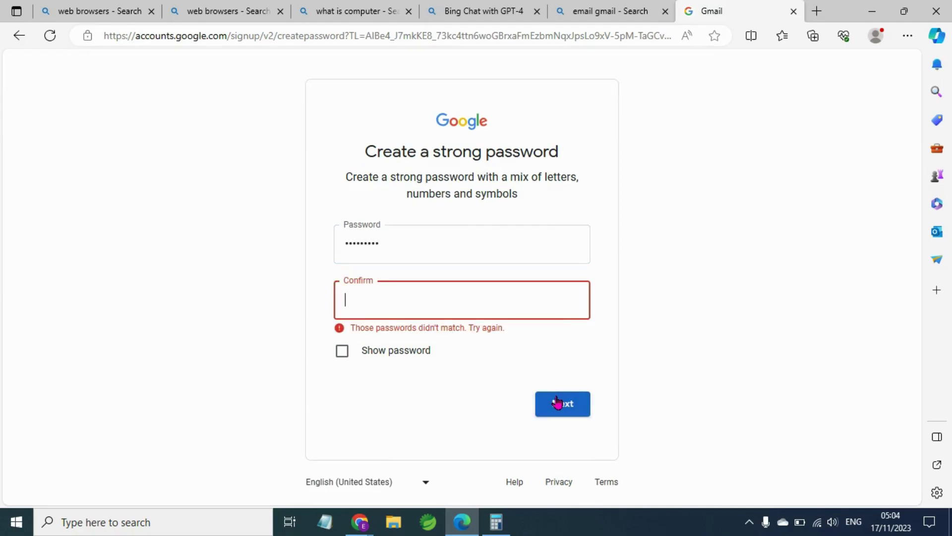
Retype a matching password in both fields after the mismatch and submit.
left_click(411, 236)
key("ctrl+a")
left_click(391, 293)
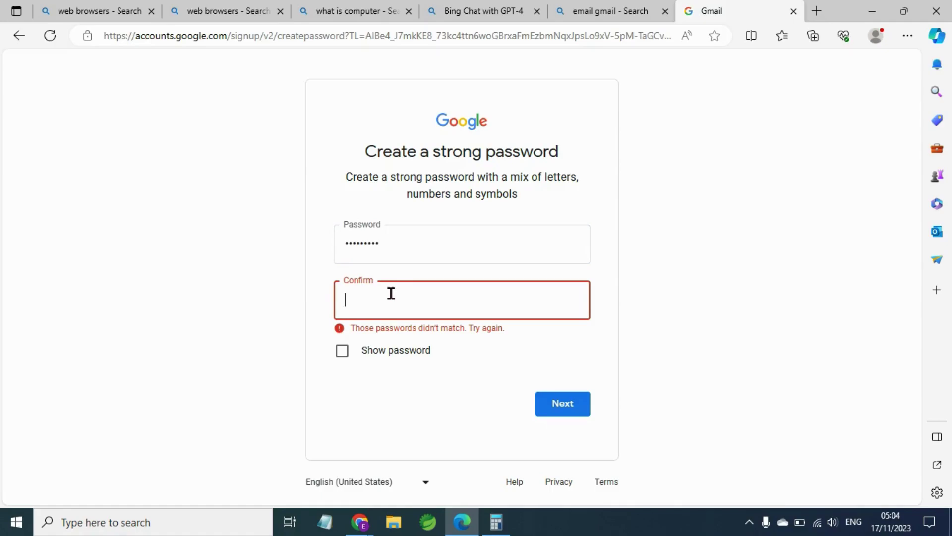
double_click(367, 249)
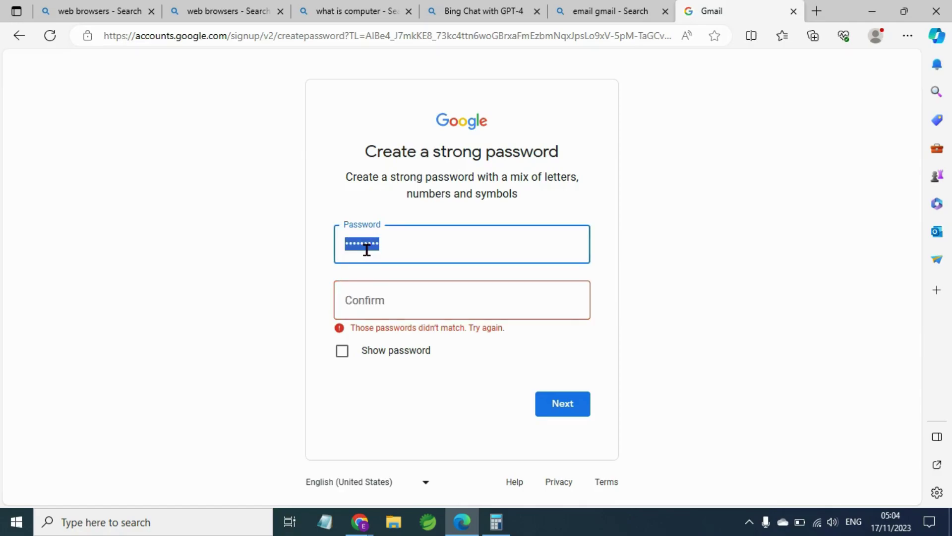
type("aaaa")
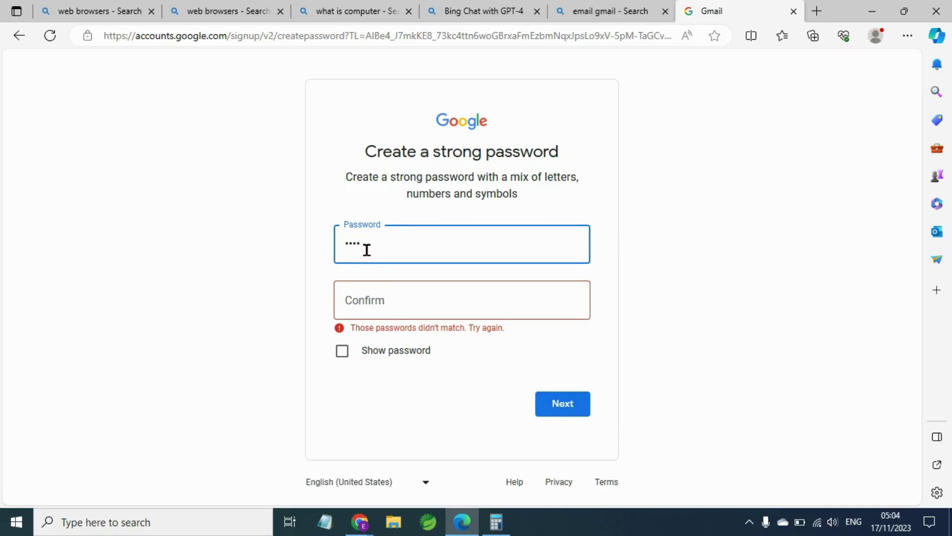
type("aaaaa")
left_click(400, 315)
type("aaaa")
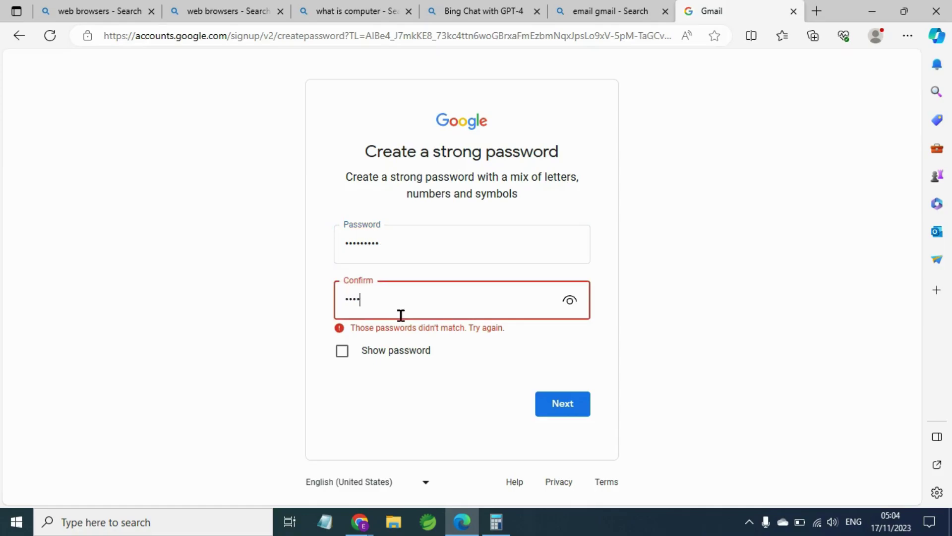
type("aaaaa")
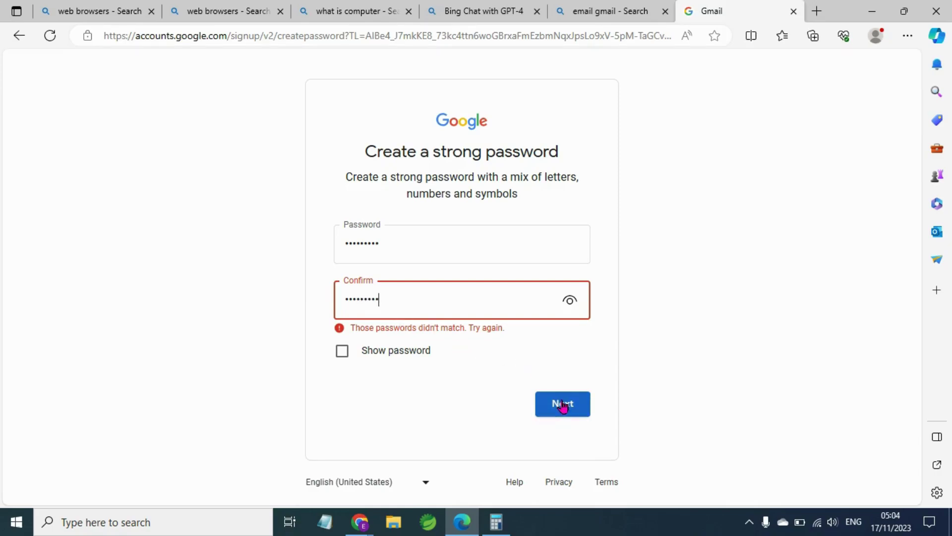
left_click(563, 404)
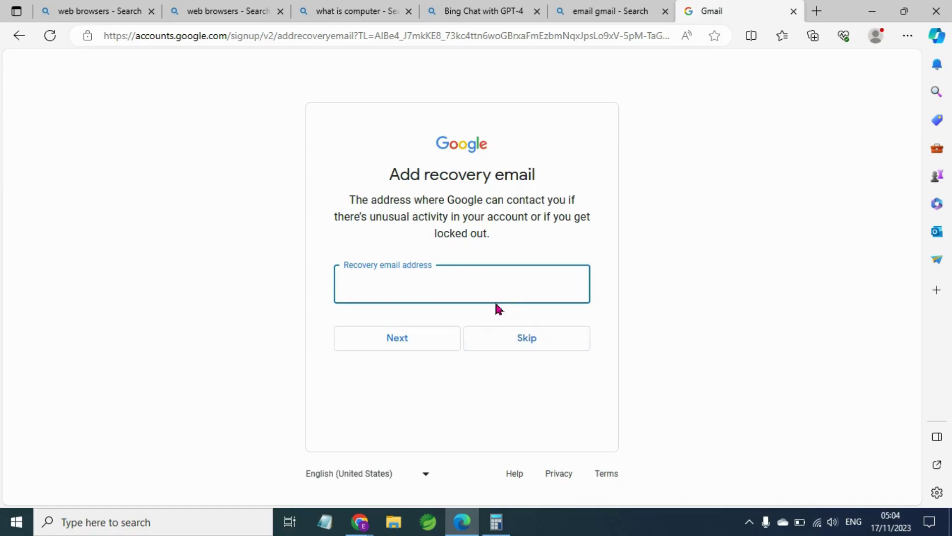
Skip the recovery email and submit a recovery phone number, correcting a mistyped digit.
left_click(534, 340)
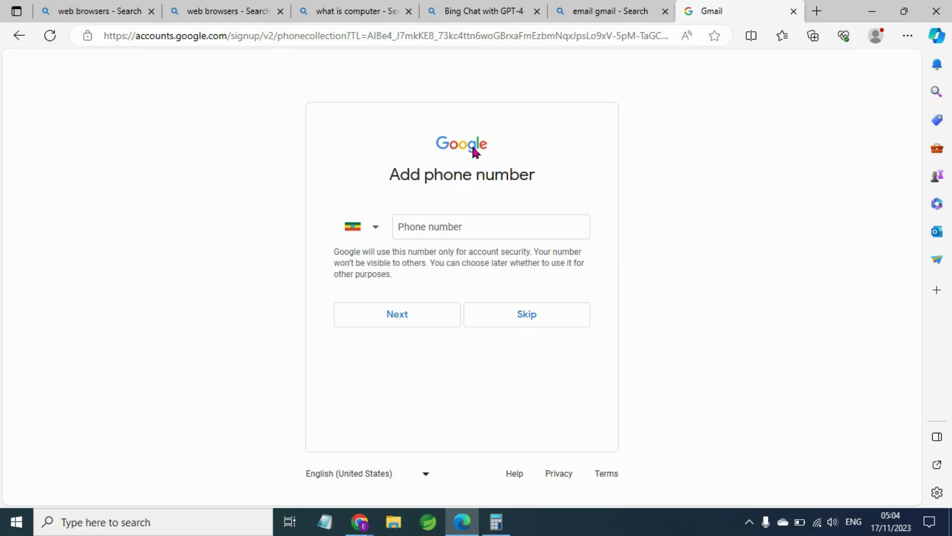
left_click(435, 231)
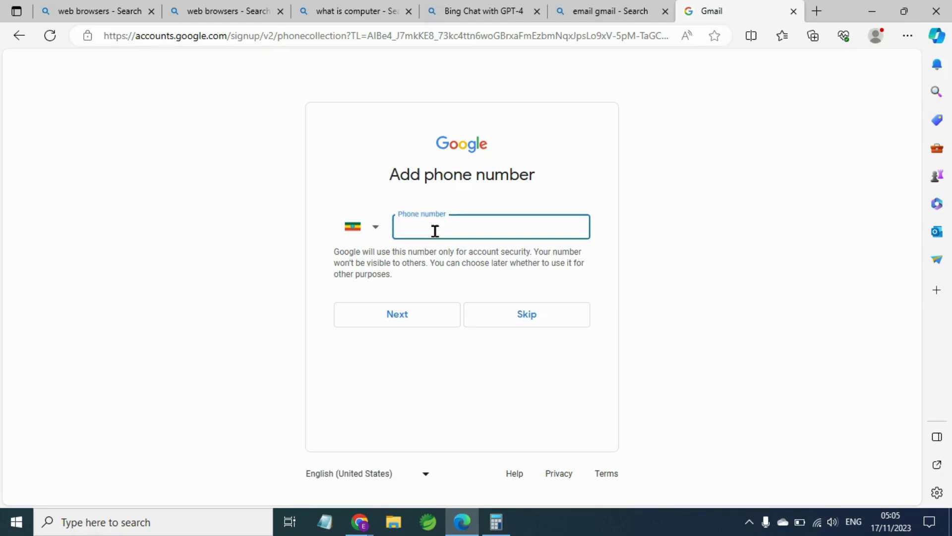
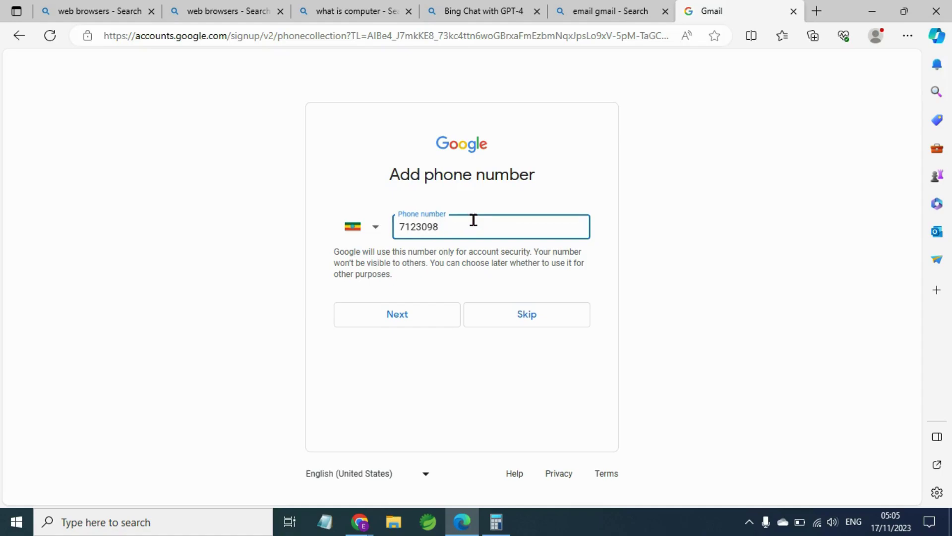
left_click(445, 322)
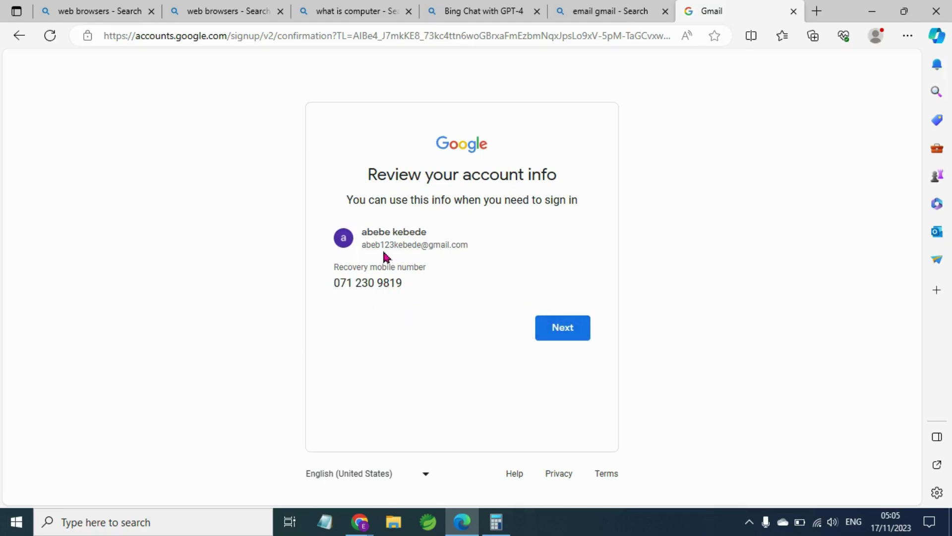
Confirm the reviewed account info, read through Privacy and Terms, and agree to them.
left_click(583, 340)
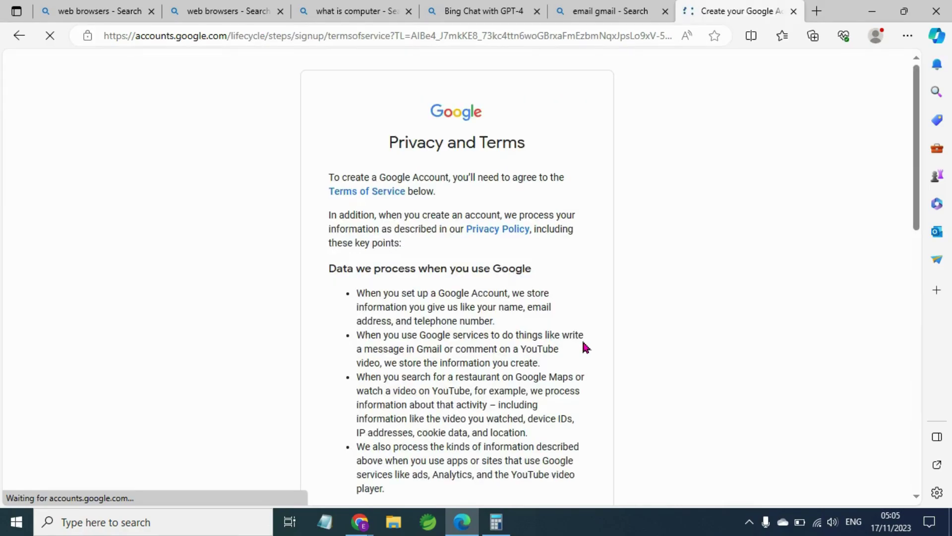
scroll(586, 344, "down", 5)
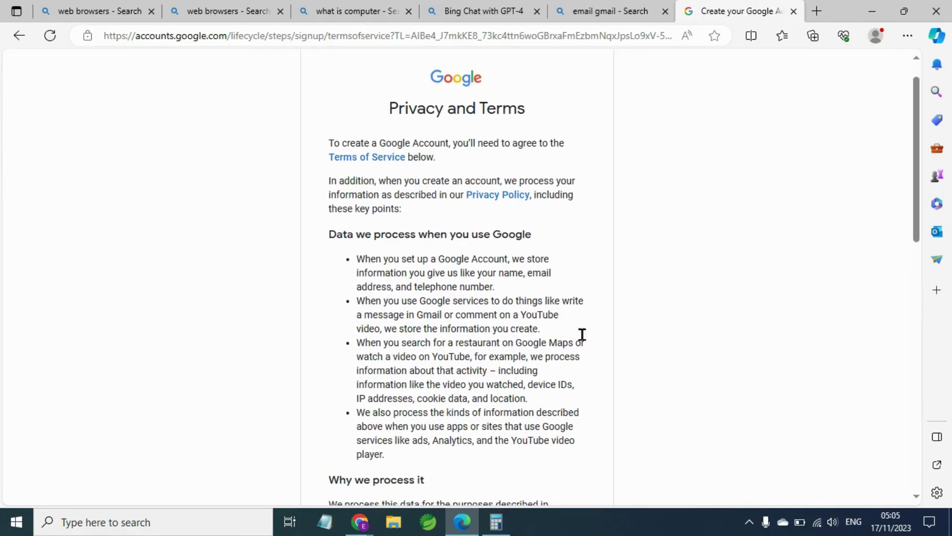
scroll(586, 340, "down", 10)
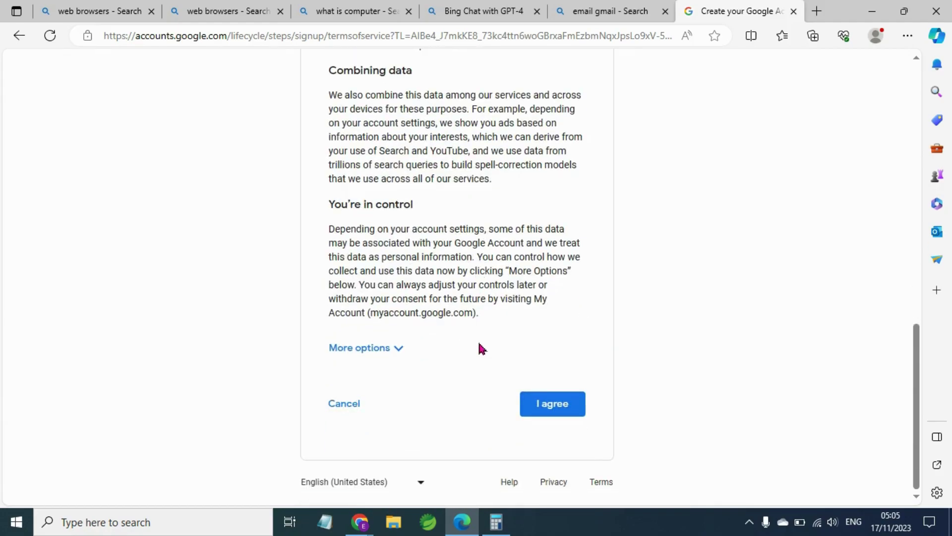
scroll(432, 152, "up", 3)
scroll(432, 151, "up", 3)
scroll(433, 151, "down", 3)
scroll(435, 150, "down", 3)
left_click(559, 400)
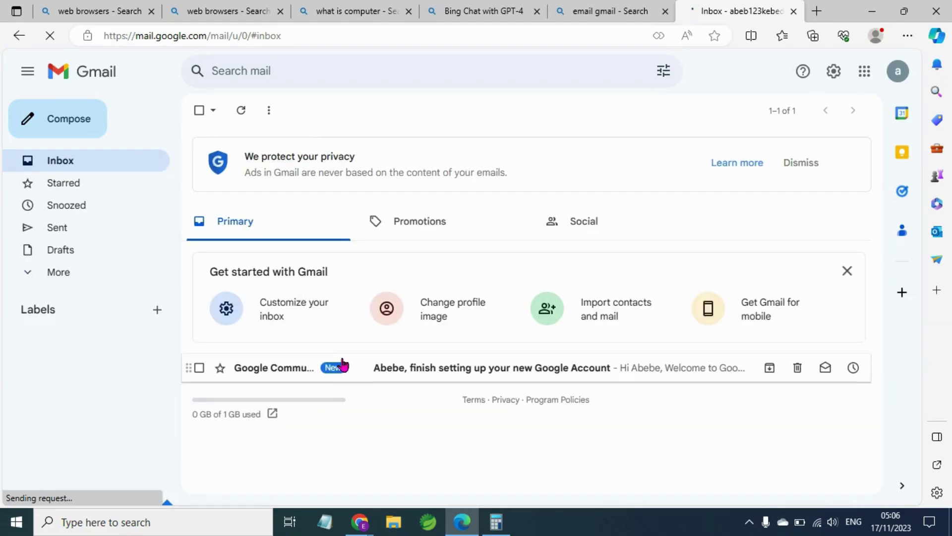
left_click(366, 376)
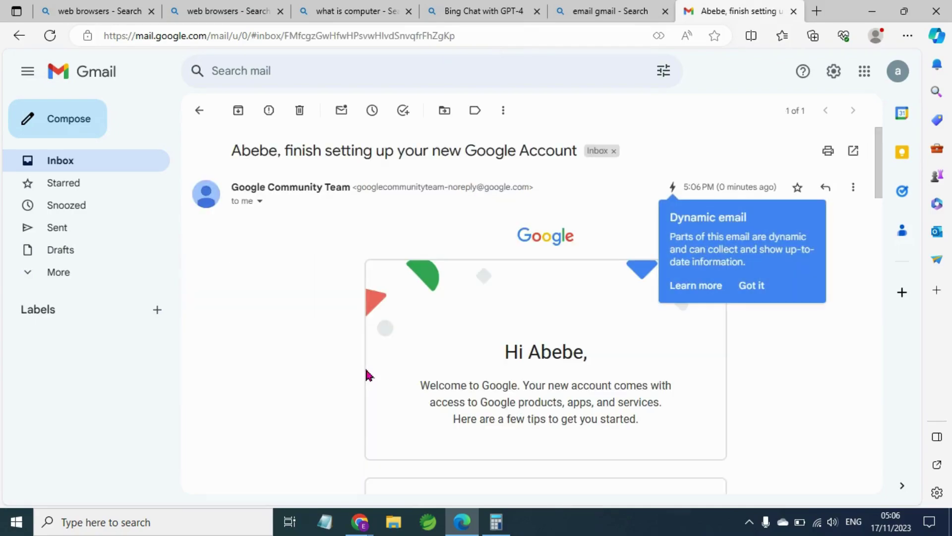
scroll(501, 376, "down", 1)
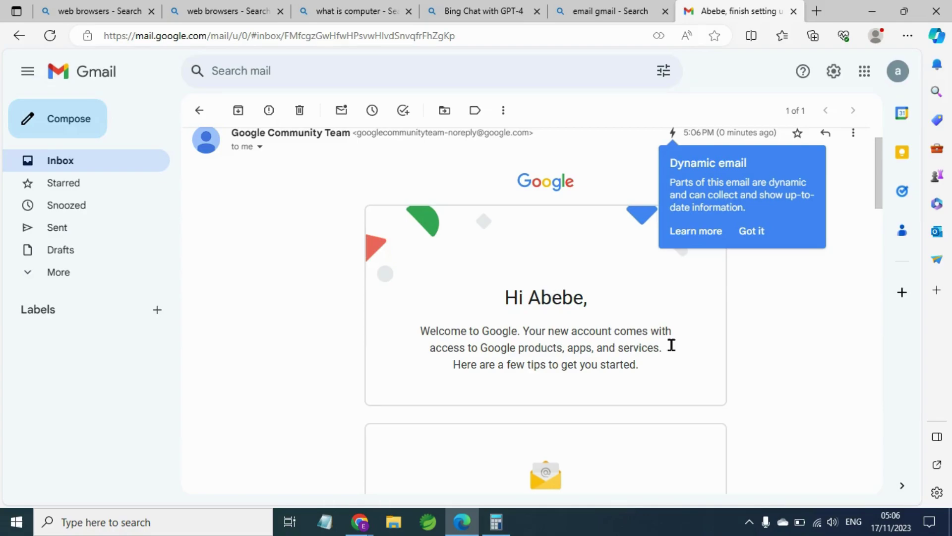
scroll(699, 349, "down", 1)
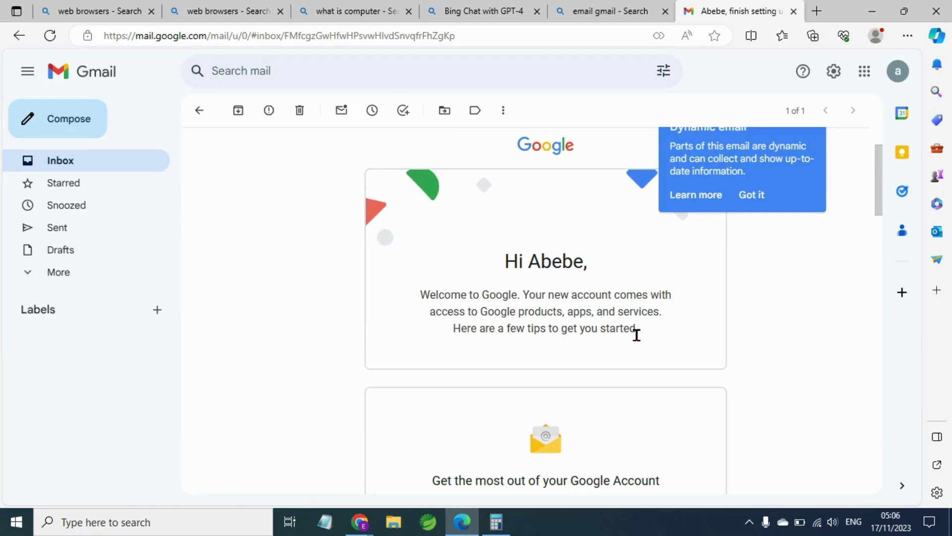
scroll(659, 346, "down", 3)
scroll(659, 346, "down", 5)
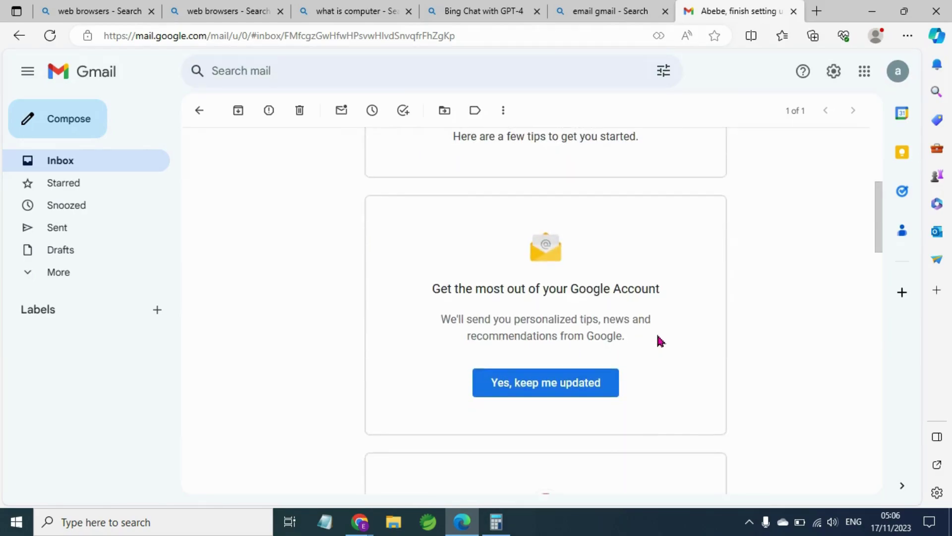
scroll(660, 339, "down", 5)
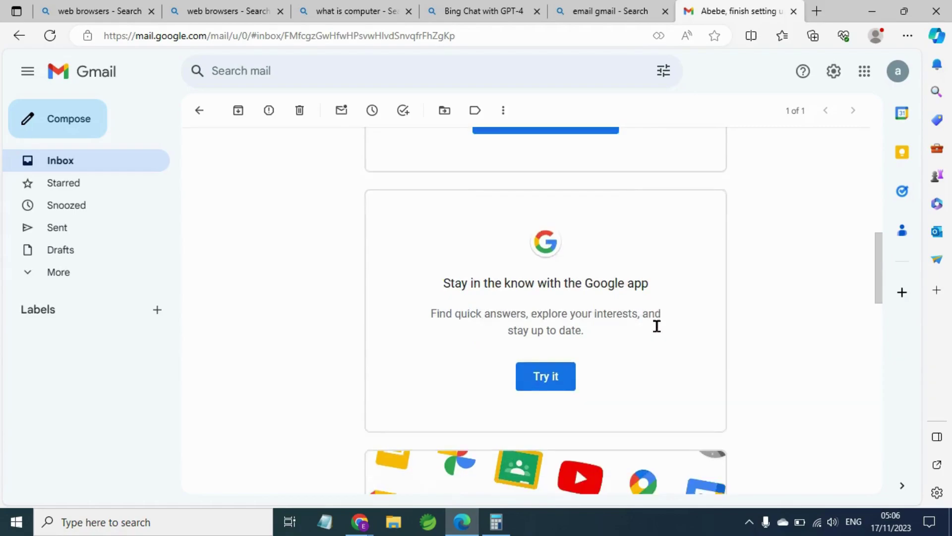
scroll(660, 328, "down", 10)
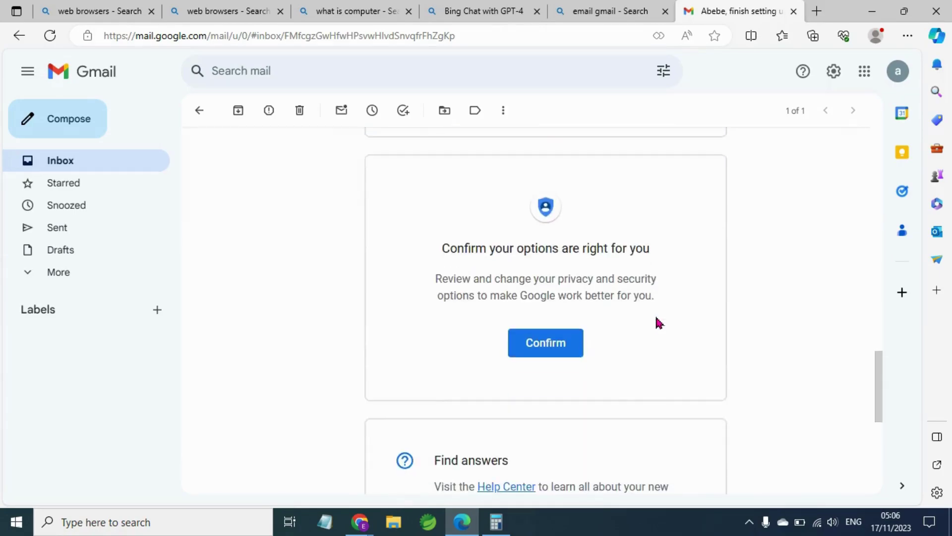
scroll(659, 320, "down", 6)
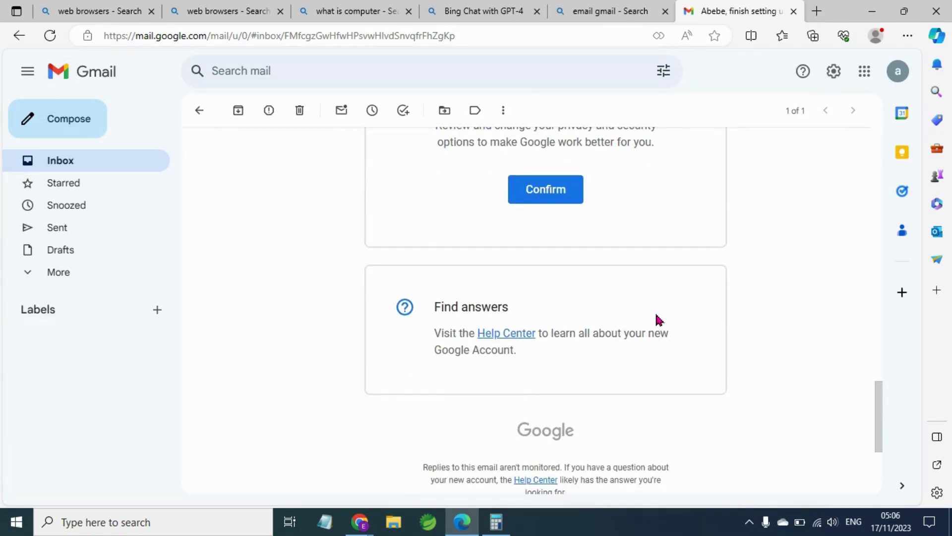
scroll(657, 318, "up", 6)
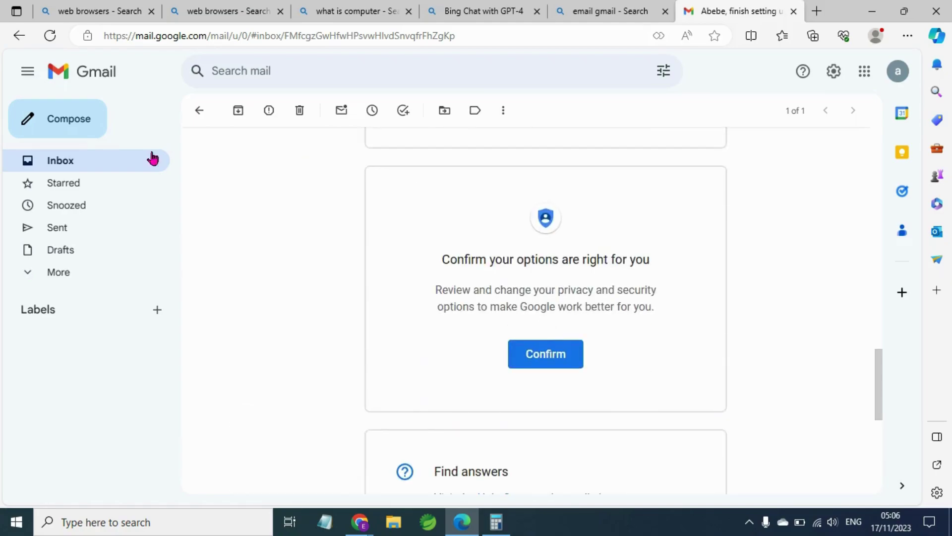
left_click(123, 165)
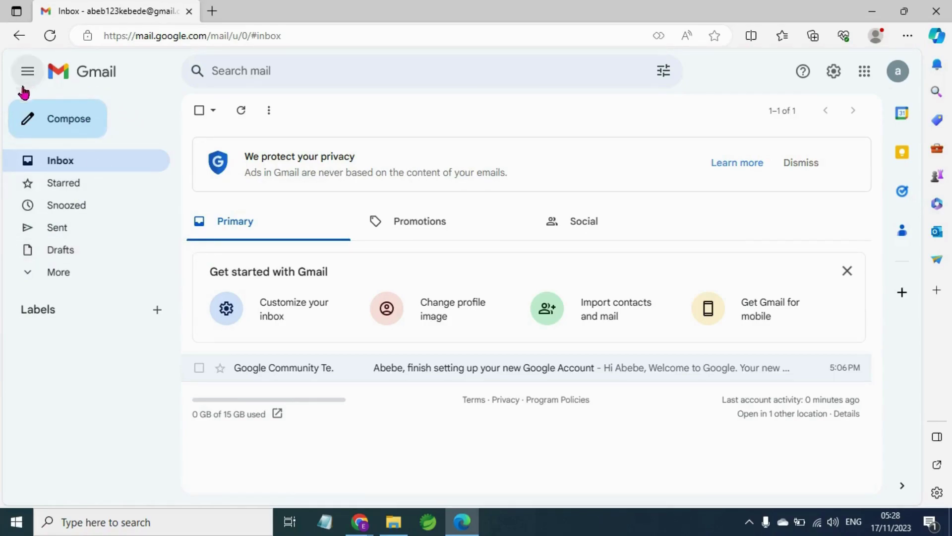
Send the suggested contact an email with subject 'School Registration' and body 'send me you result'.
left_click(63, 113)
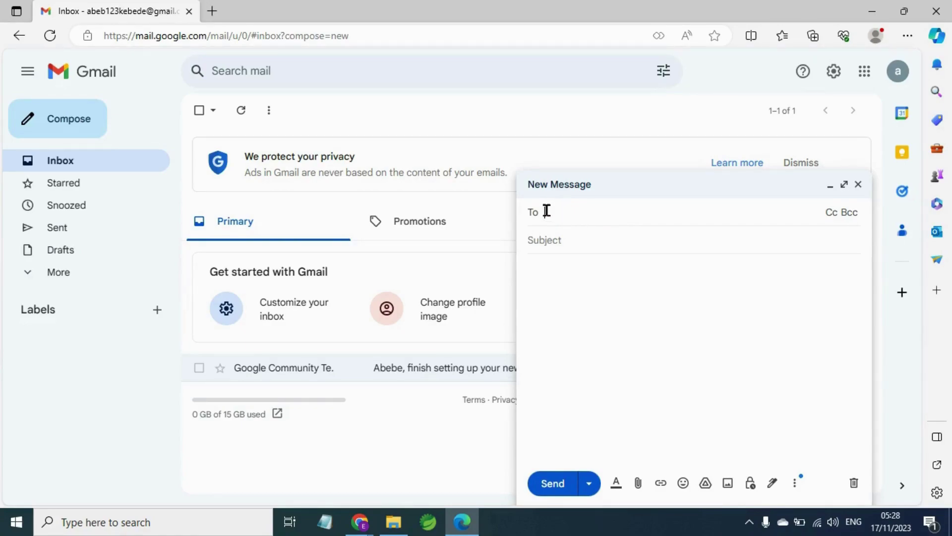
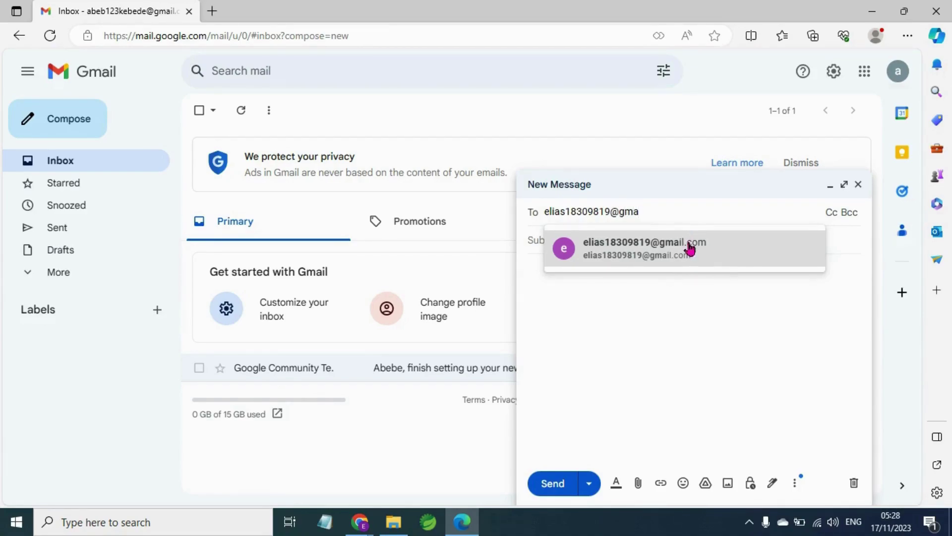
left_click(690, 248)
left_click(593, 258)
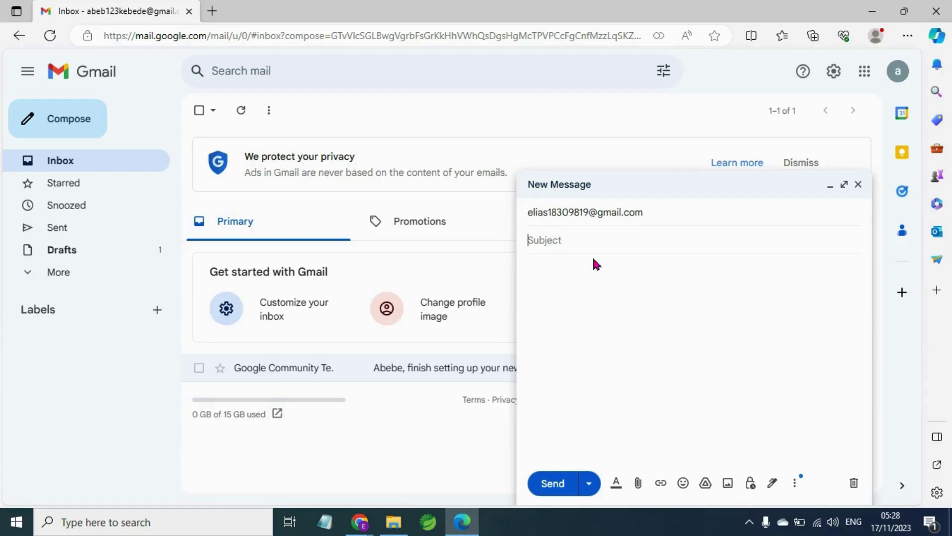
type("School Registration")
left_click(591, 308)
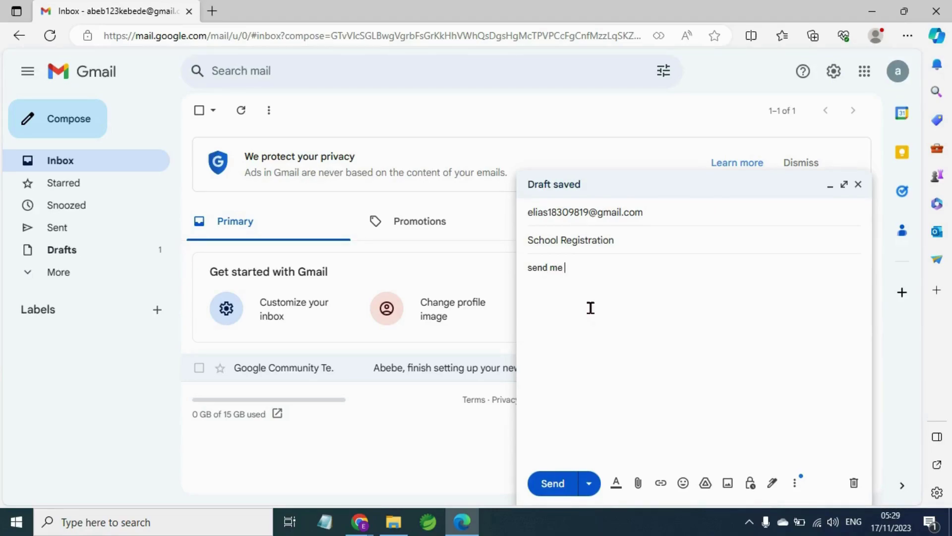
type("send me you result")
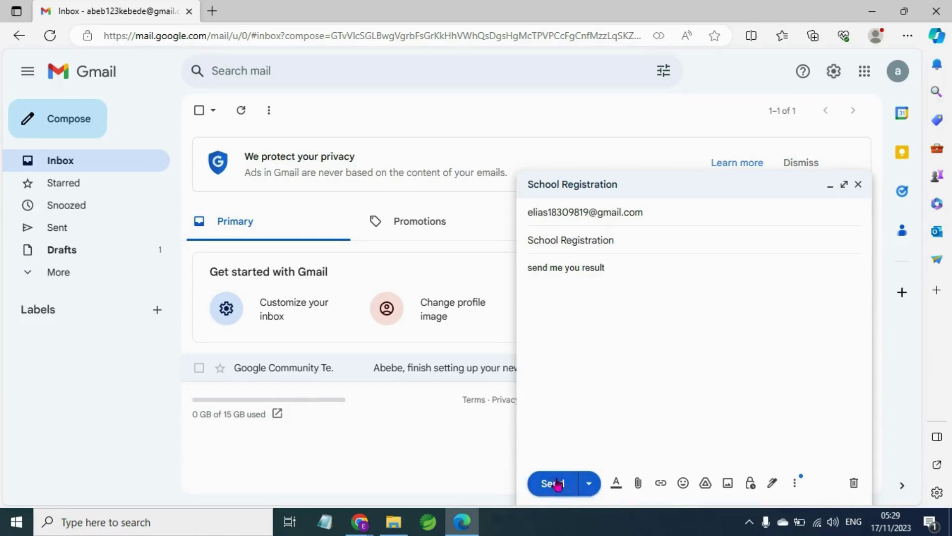
left_click(555, 483)
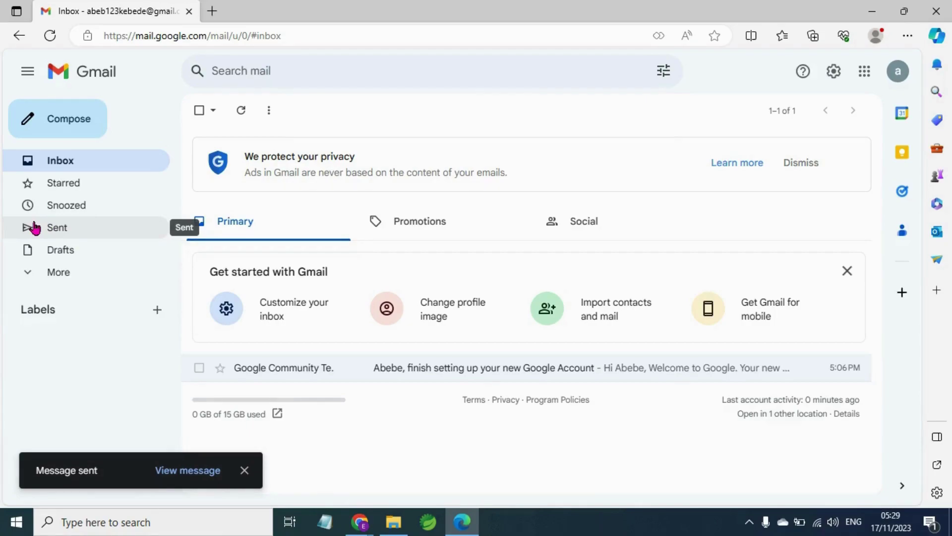
Open the Sent folder to see the School Registration message.
left_click(35, 227)
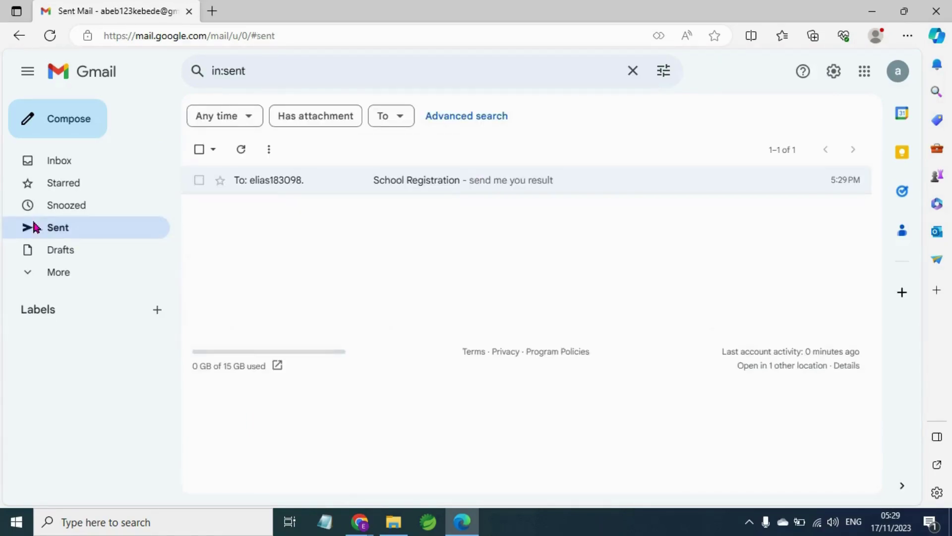